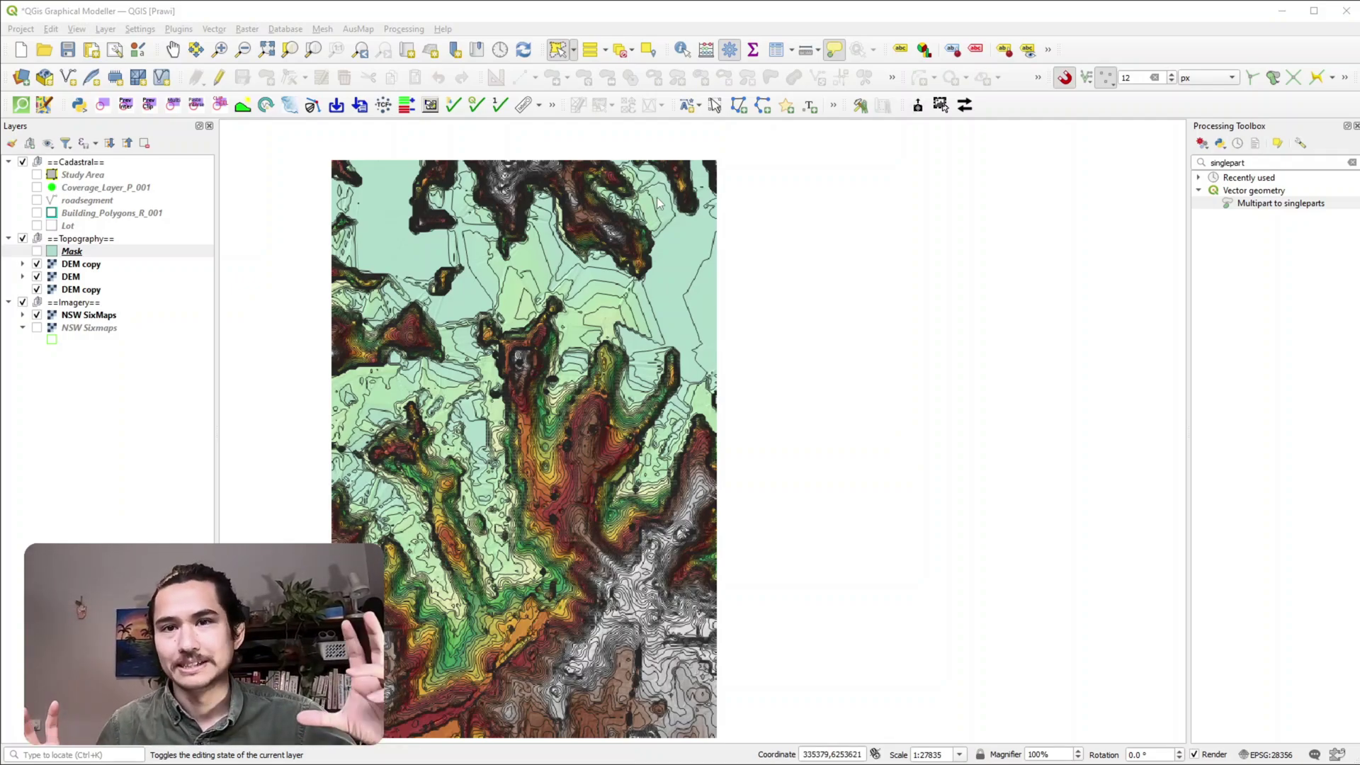
Show the NSW Sixmaps imagery, then filter the toolbox by 'poly' and select Polygonize (raster to vector).
{"action": "left_click", "coordinate": [86, 329]}
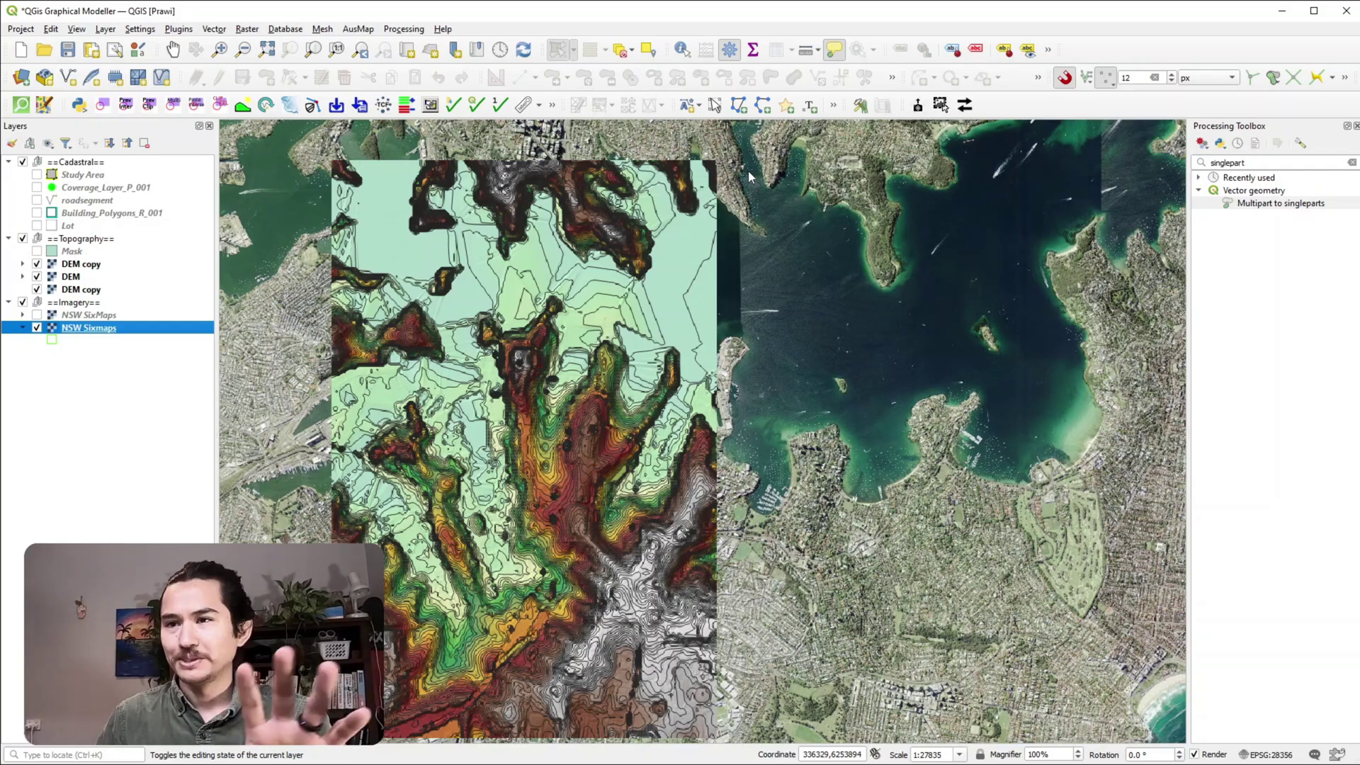
{"action": "left_click", "coordinate": [1350, 162]}
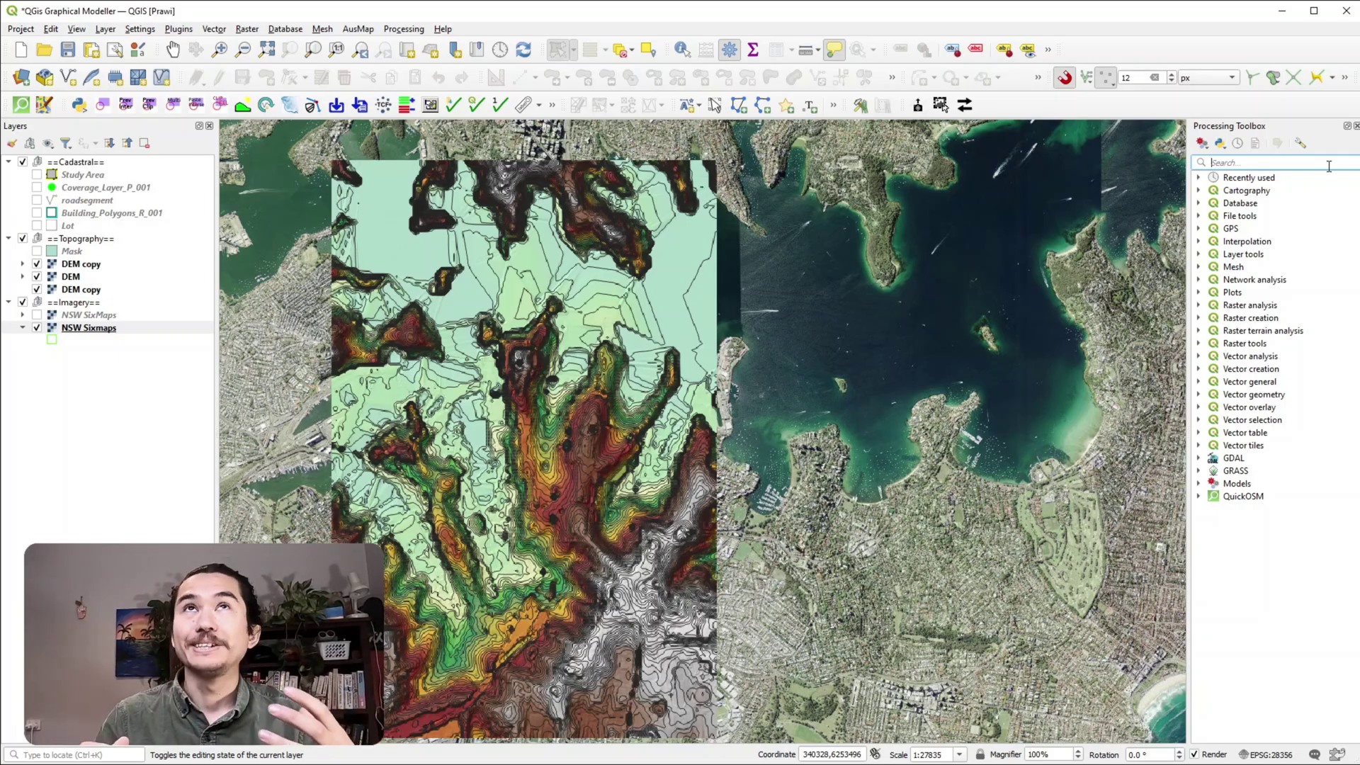
{"action": "type", "text": "poly"}
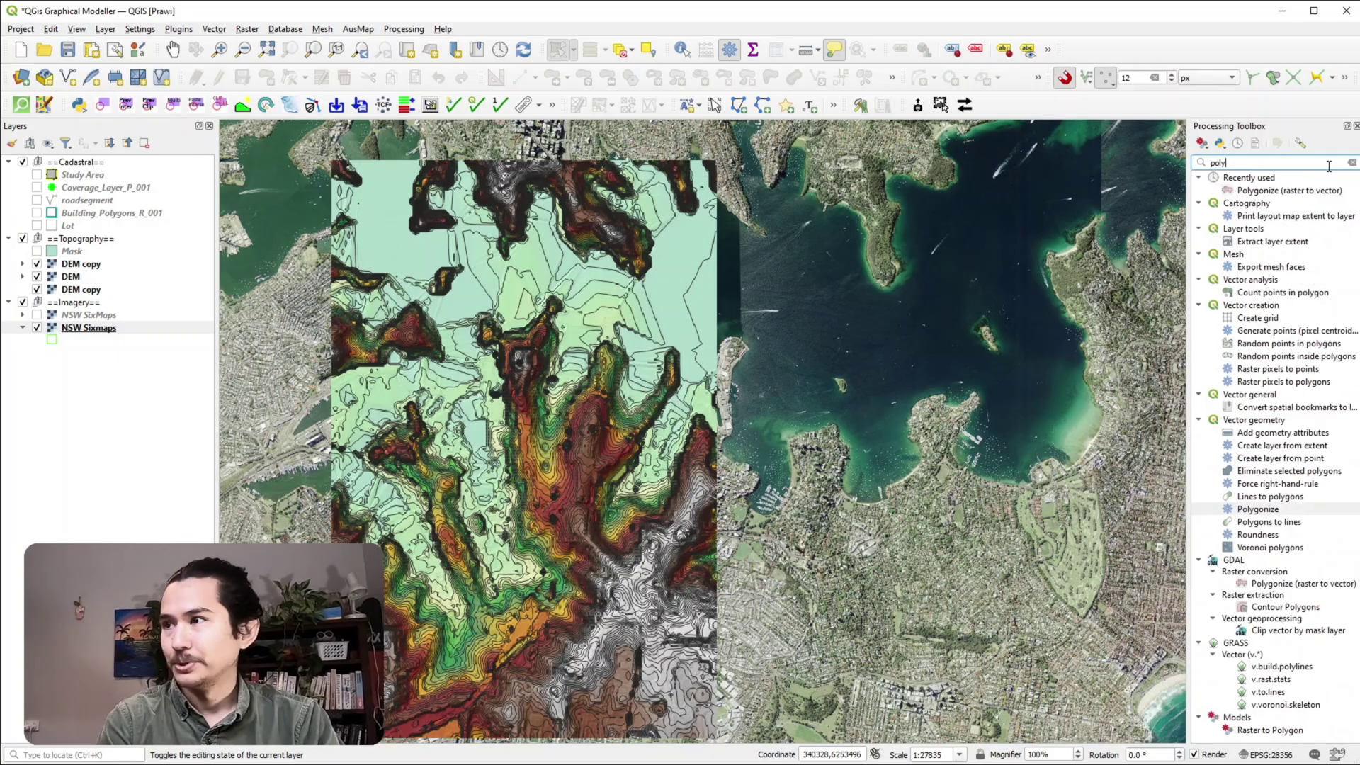
{"action": "left_click", "coordinate": [1271, 194]}
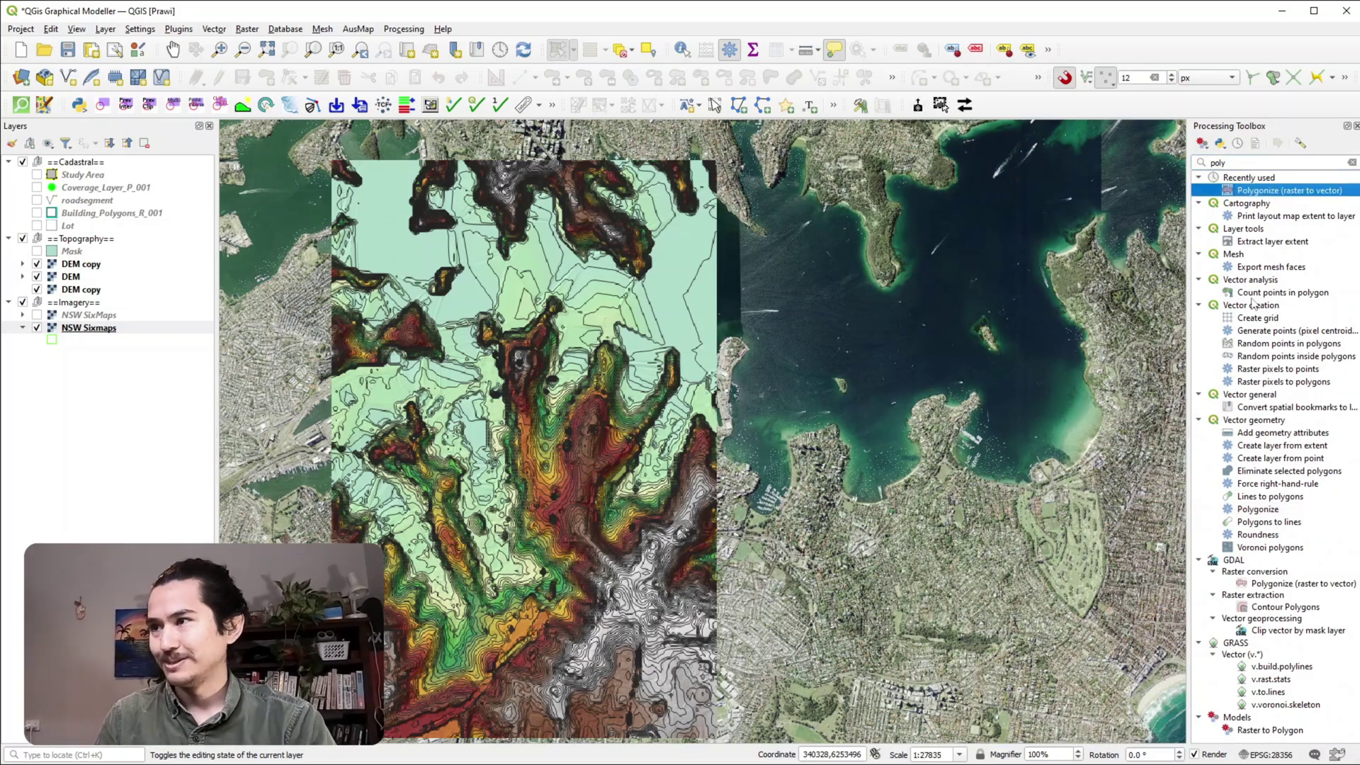
Polygonize the DEM copy raster into a Vectorized layer and move it into the Topography group.
{"action": "double_click", "coordinate": [1302, 192]}
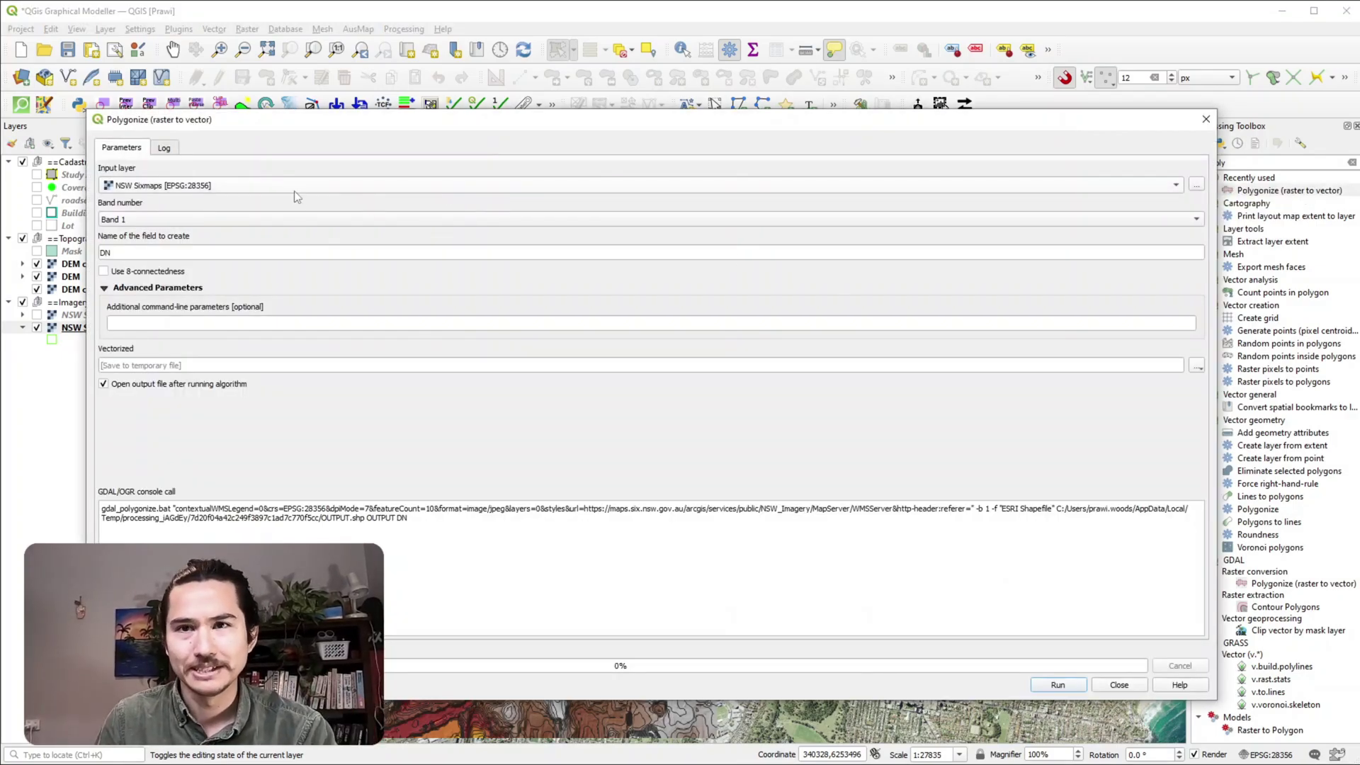
{"action": "left_click", "coordinate": [196, 186]}
{"action": "left_click", "coordinate": [199, 170]}
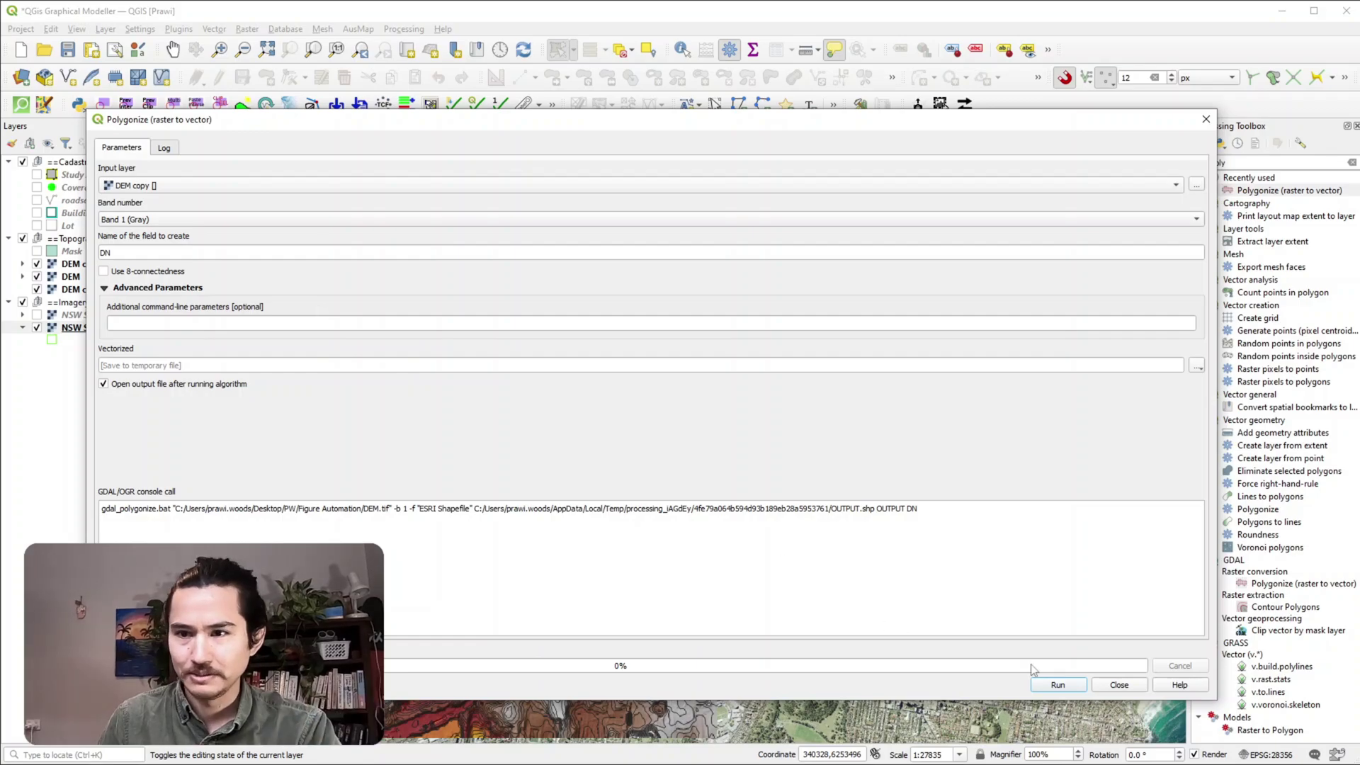
{"action": "left_click", "coordinate": [1062, 685]}
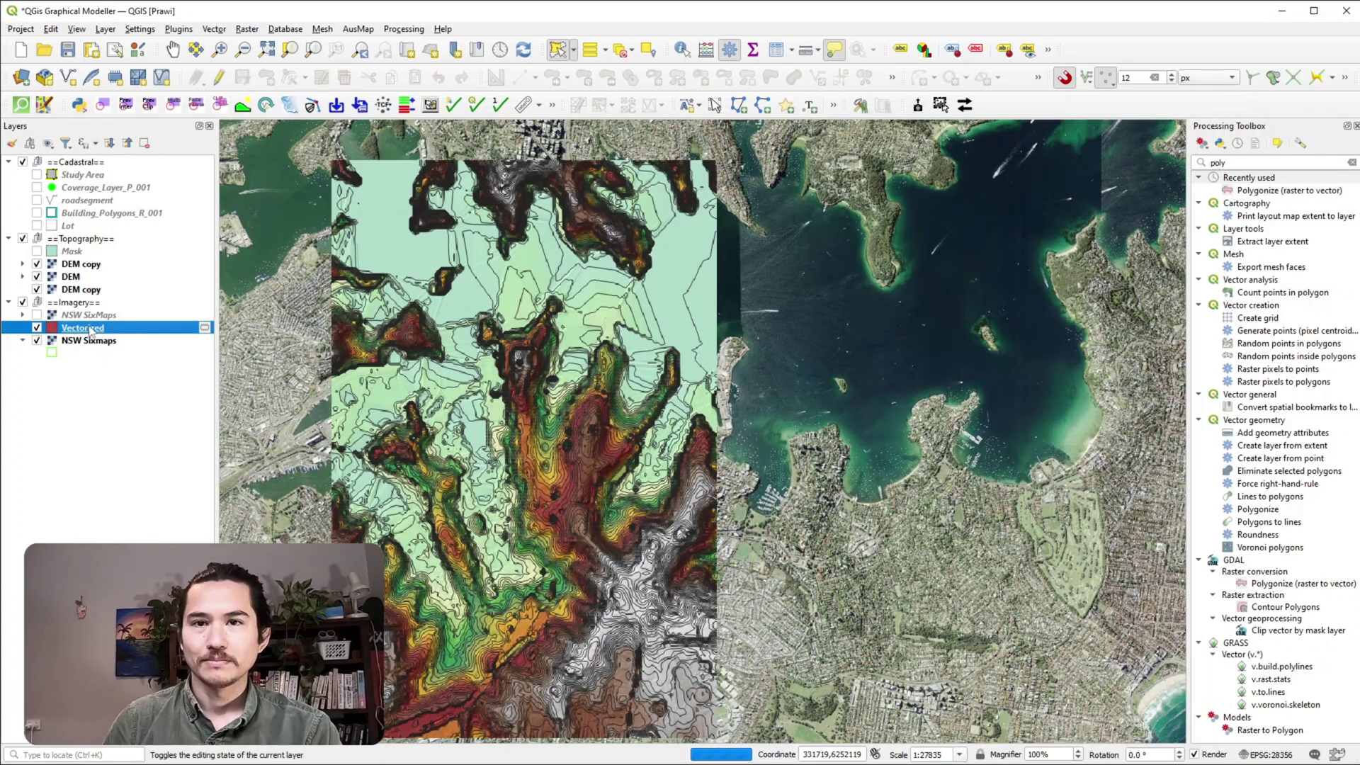
{"action": "left_click_drag", "start_coordinate": [91, 331], "coordinate": [104, 256]}
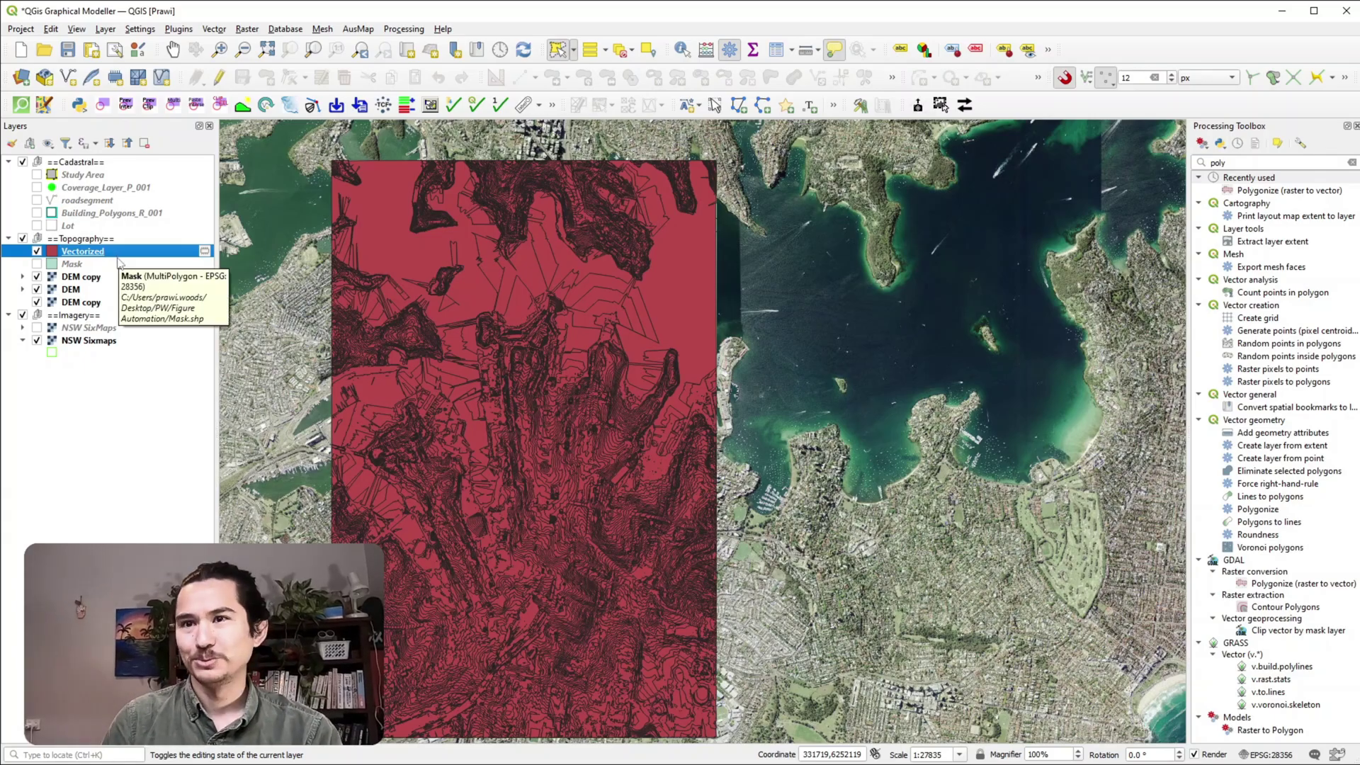
Run Dissolve on the Vectorized layer to produce a single-shape Dissolved layer.
{"action": "key", "text": "ctrl+alt+t"}
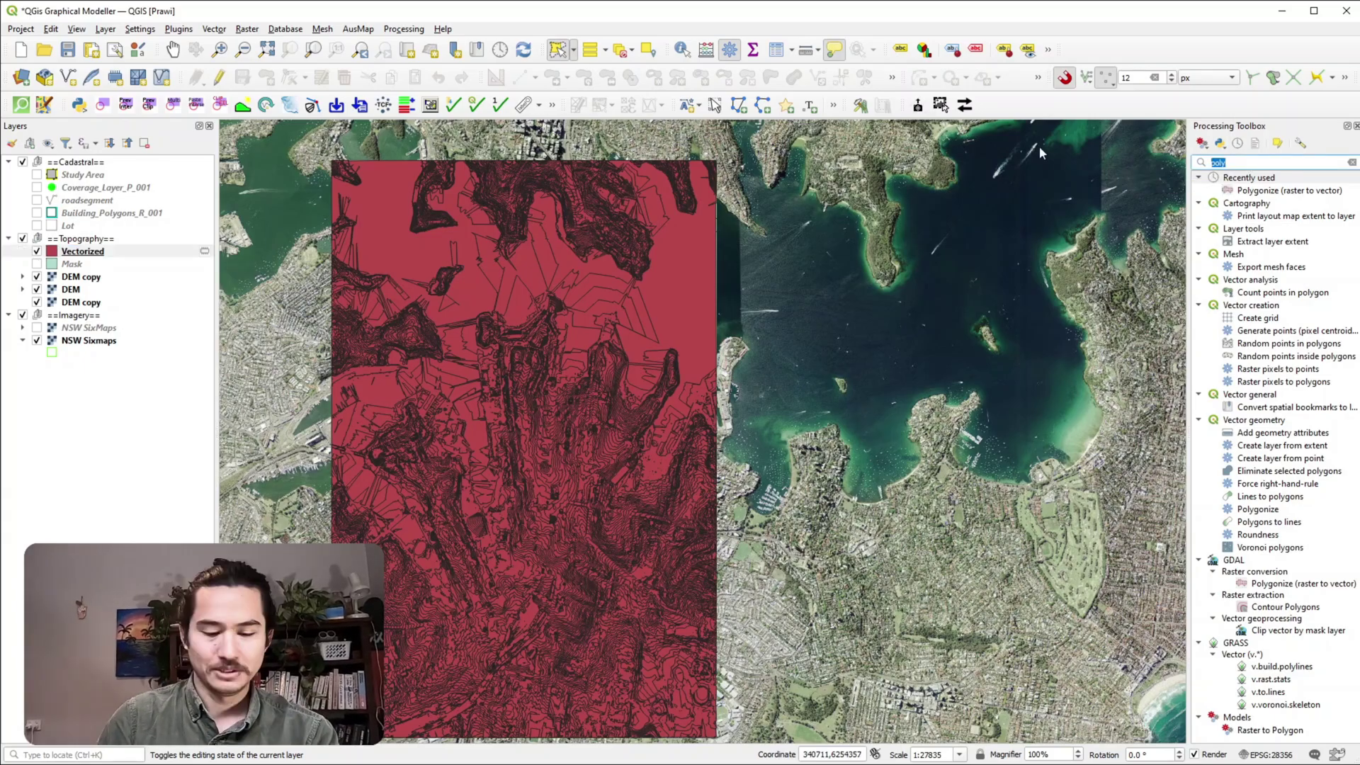
{"action": "type", "text": "dissolve"}
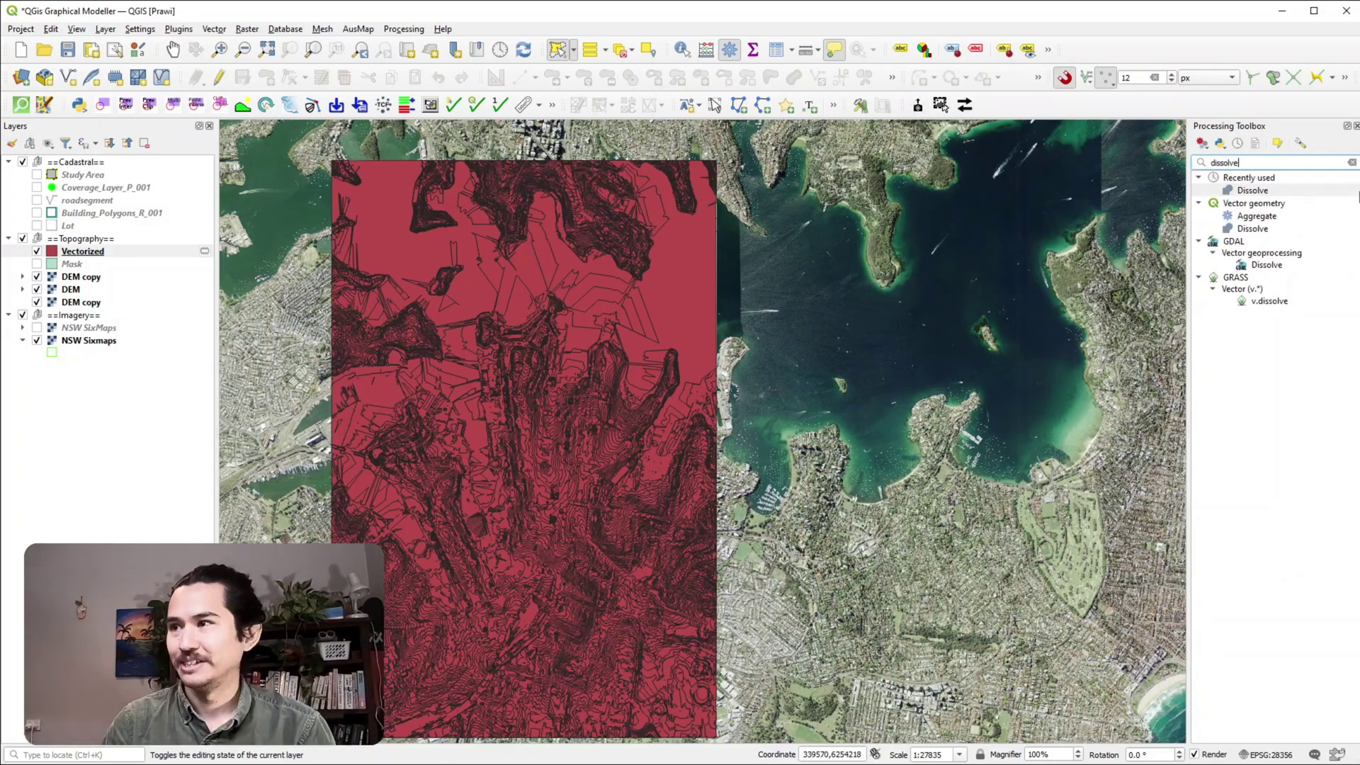
{"action": "double_click", "coordinate": [1268, 190]}
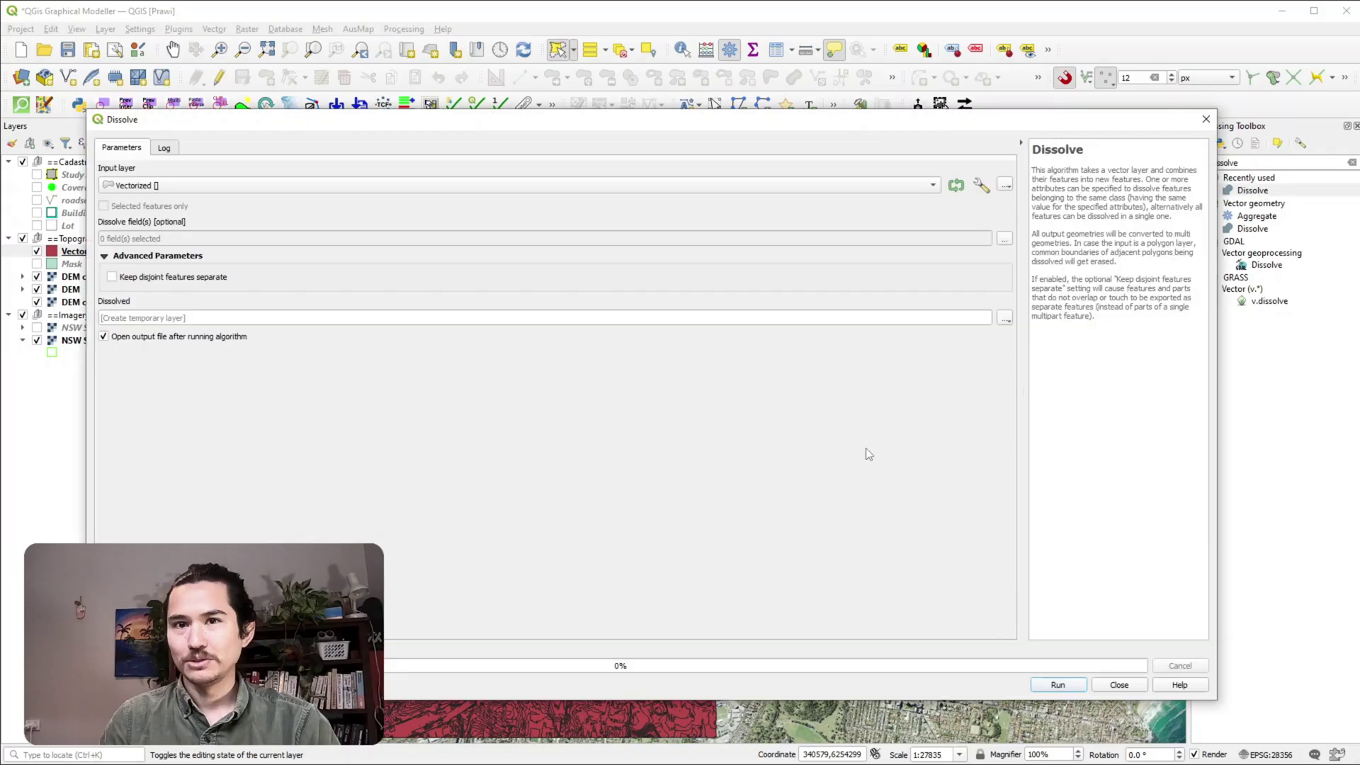
{"action": "left_click", "coordinate": [1083, 684]}
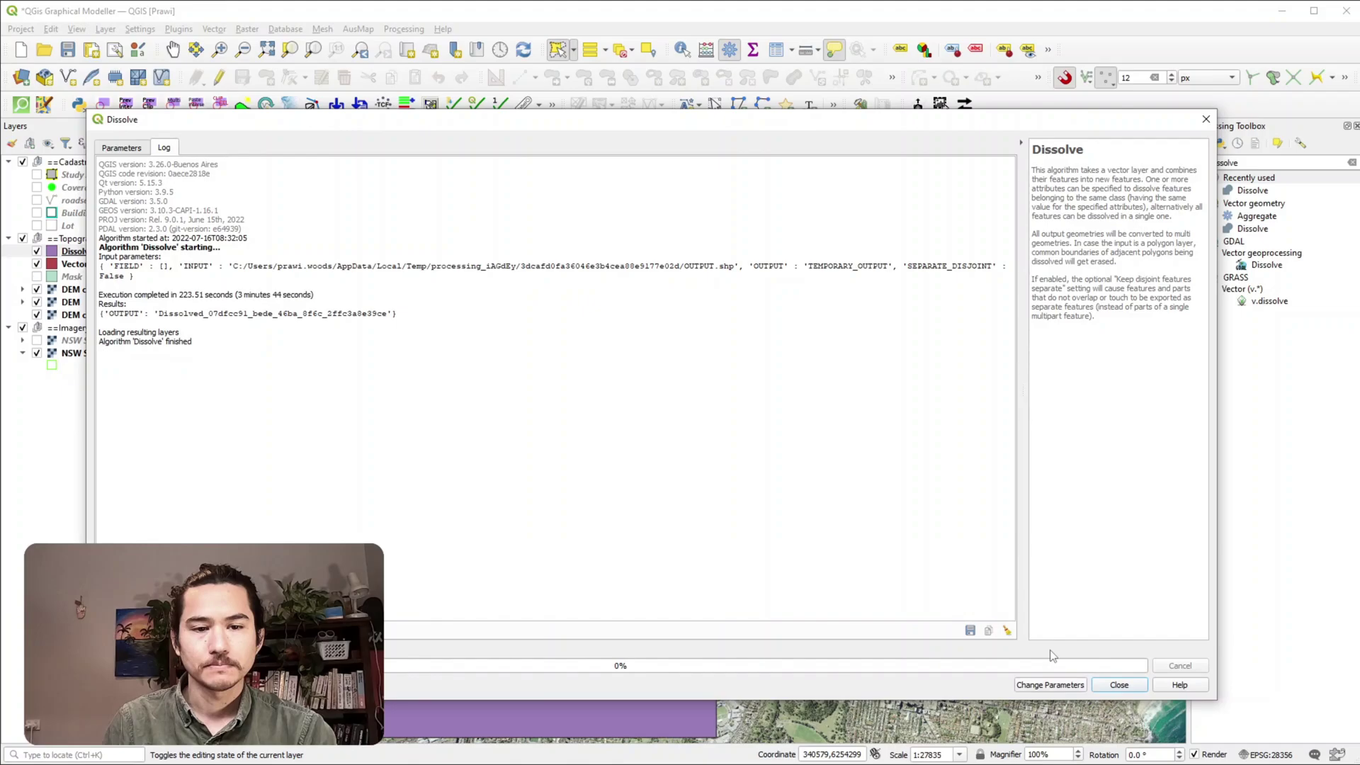
{"action": "key", "text": "Escape"}
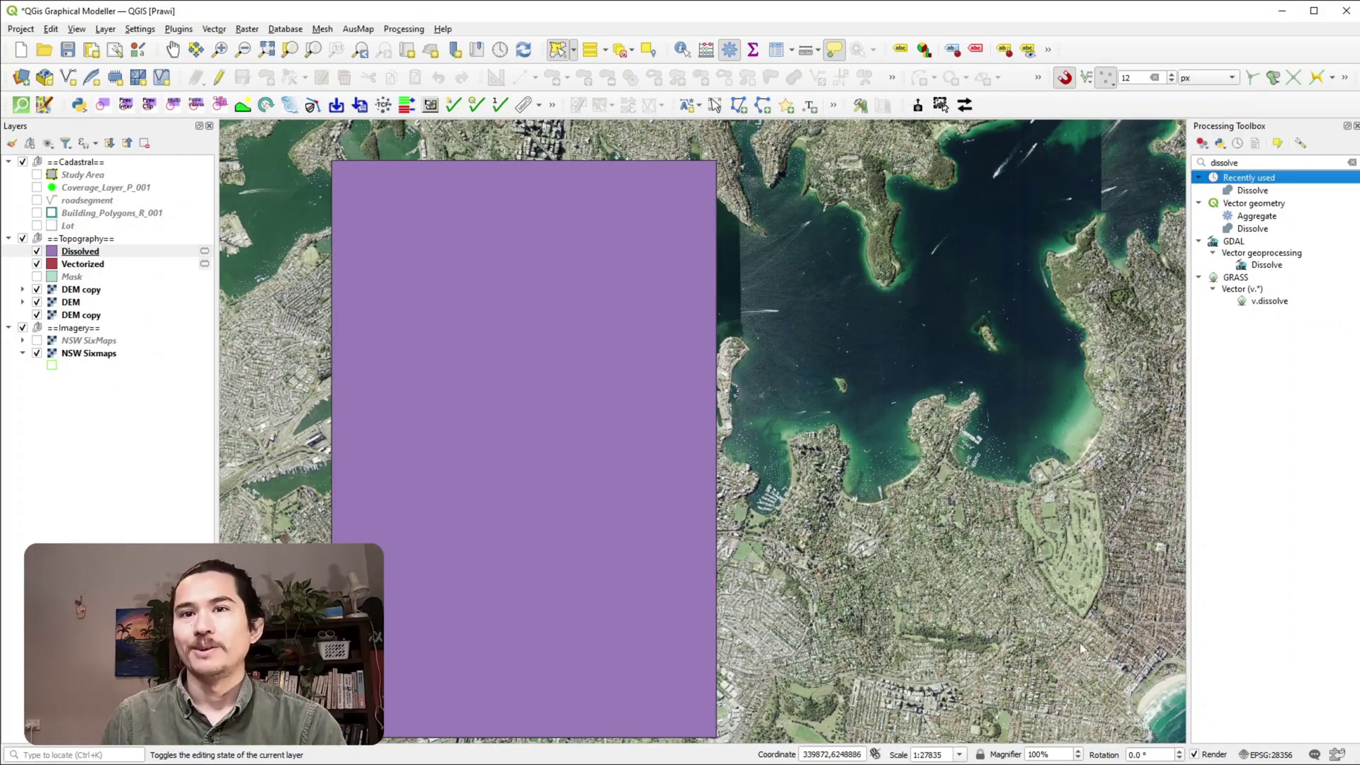
Compare the Dissolved and Vectorized layers by toggling them, leaving Vectorized hidden and Dissolved selected.
{"action": "left_click", "coordinate": [118, 253]}
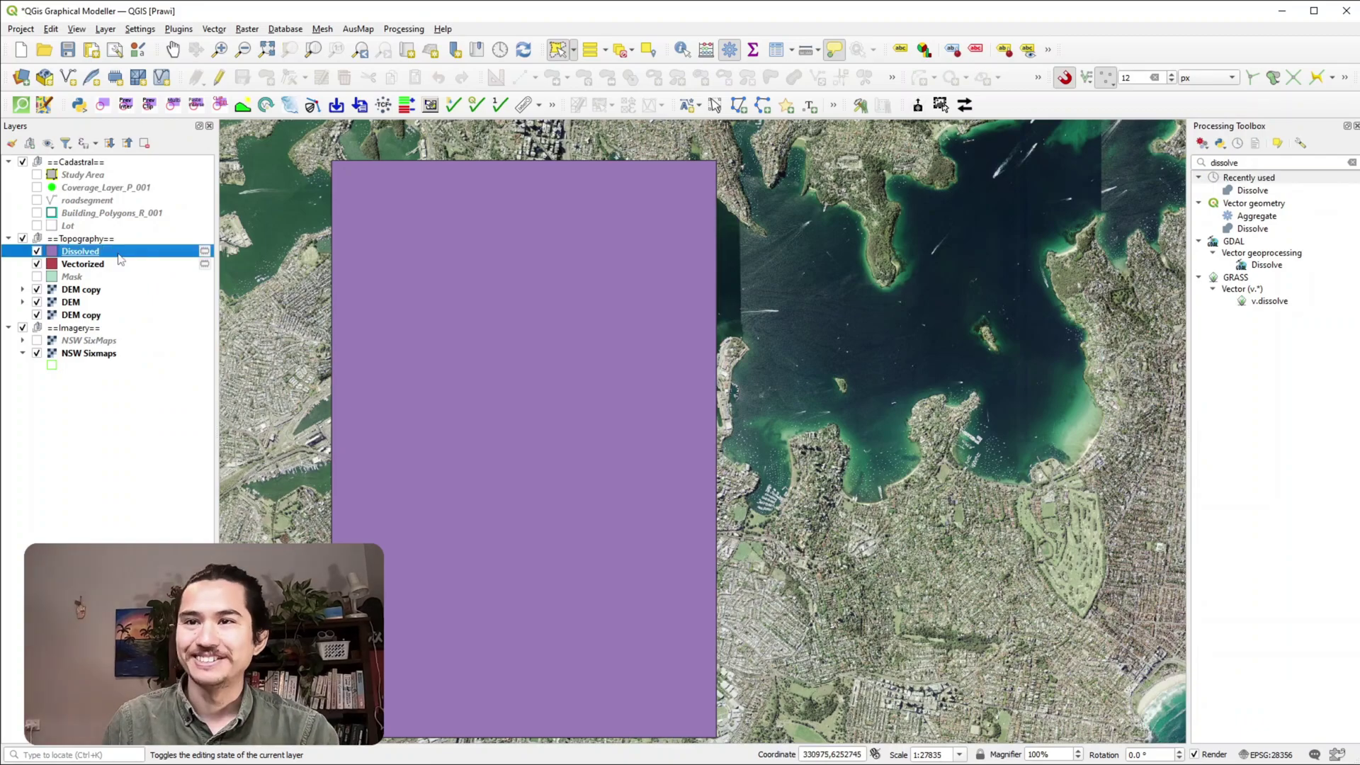
{"action": "key", "text": "space"}
{"action": "left_click", "coordinate": [101, 265]}
{"action": "key", "text": "space"}
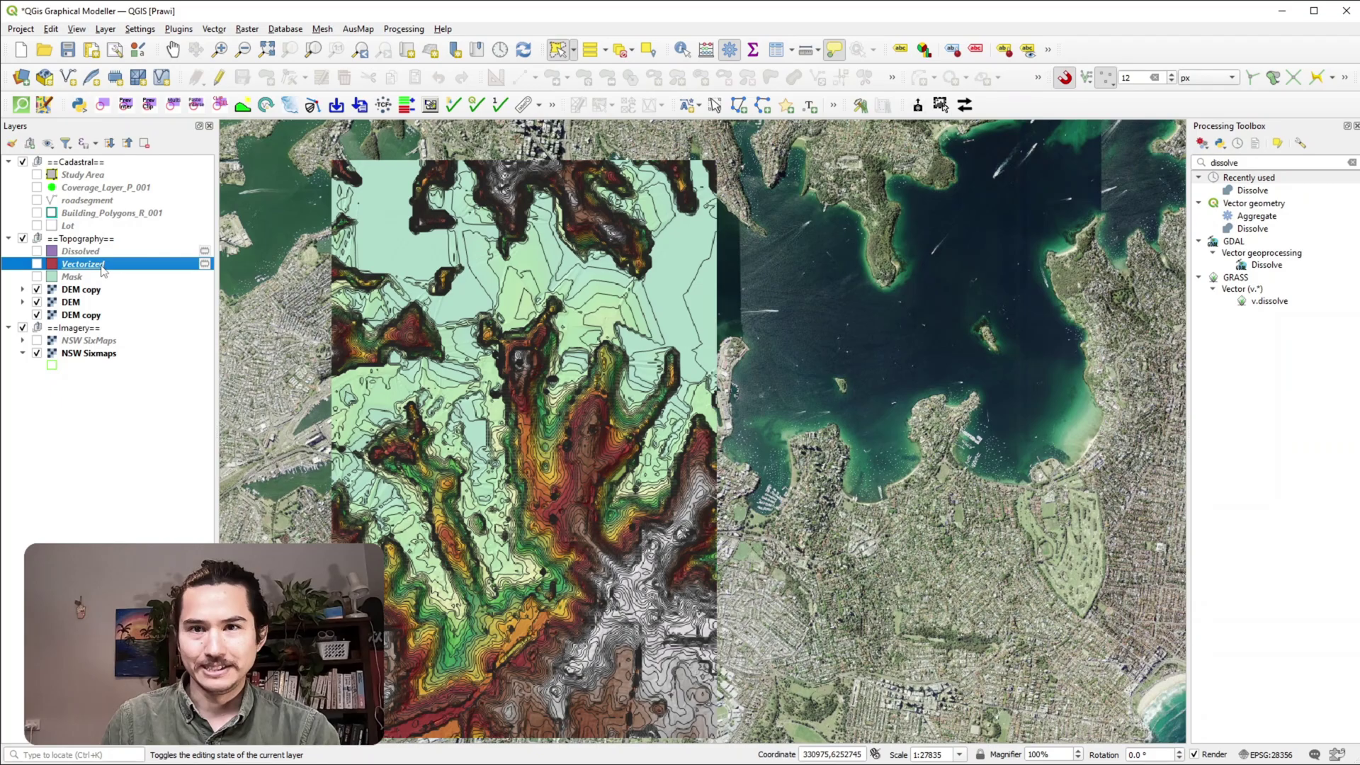
{"action": "key", "text": "space"}
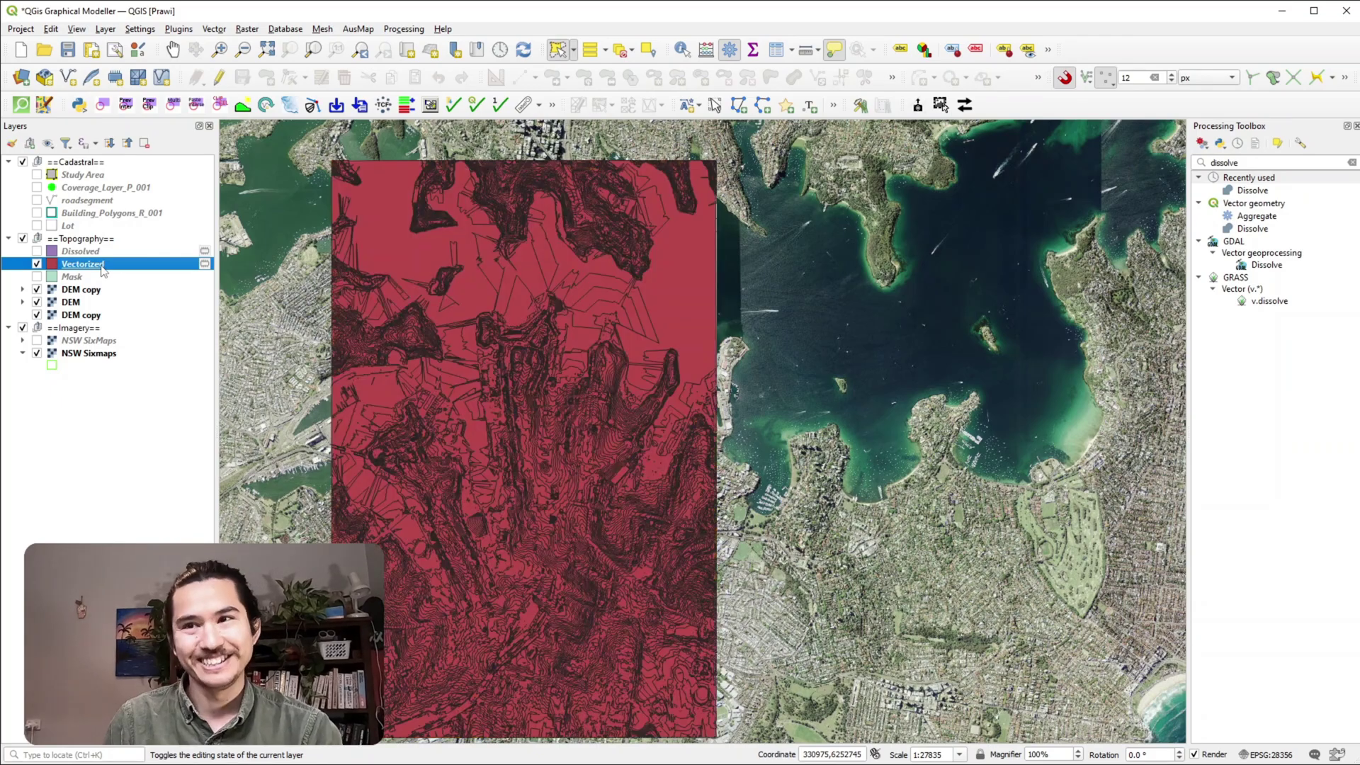
{"action": "left_click", "coordinate": [110, 253]}
{"action": "key", "text": "space"}
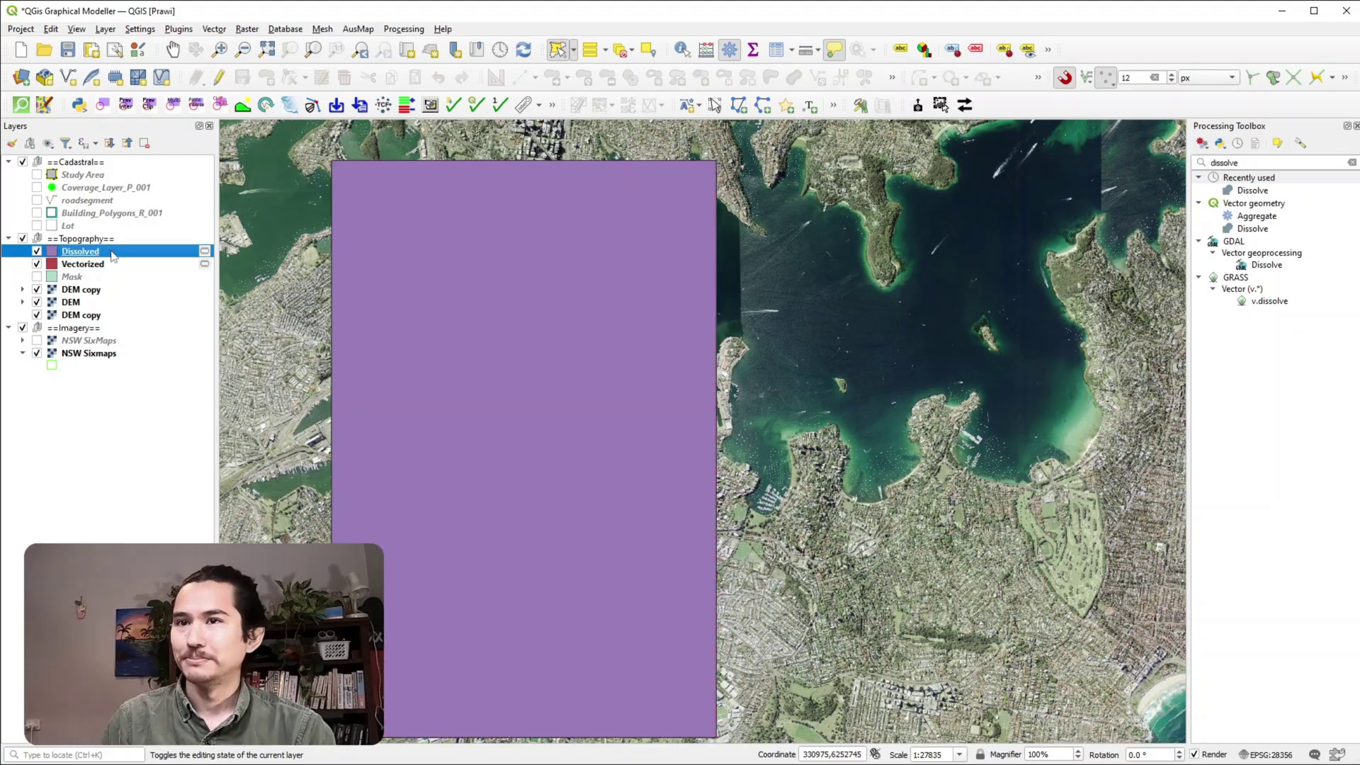
{"action": "key", "text": "Down"}
{"action": "key", "text": "space"}
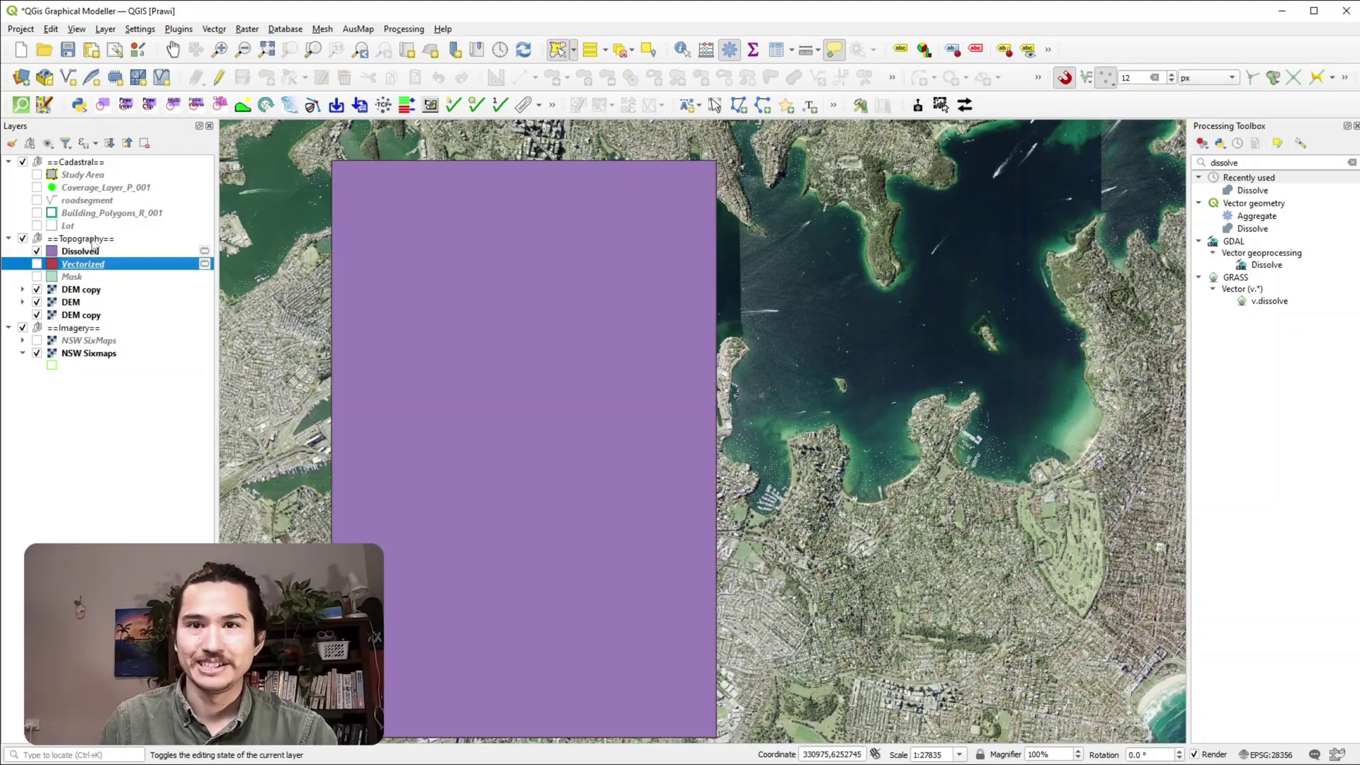
{"action": "left_click", "coordinate": [92, 251]}
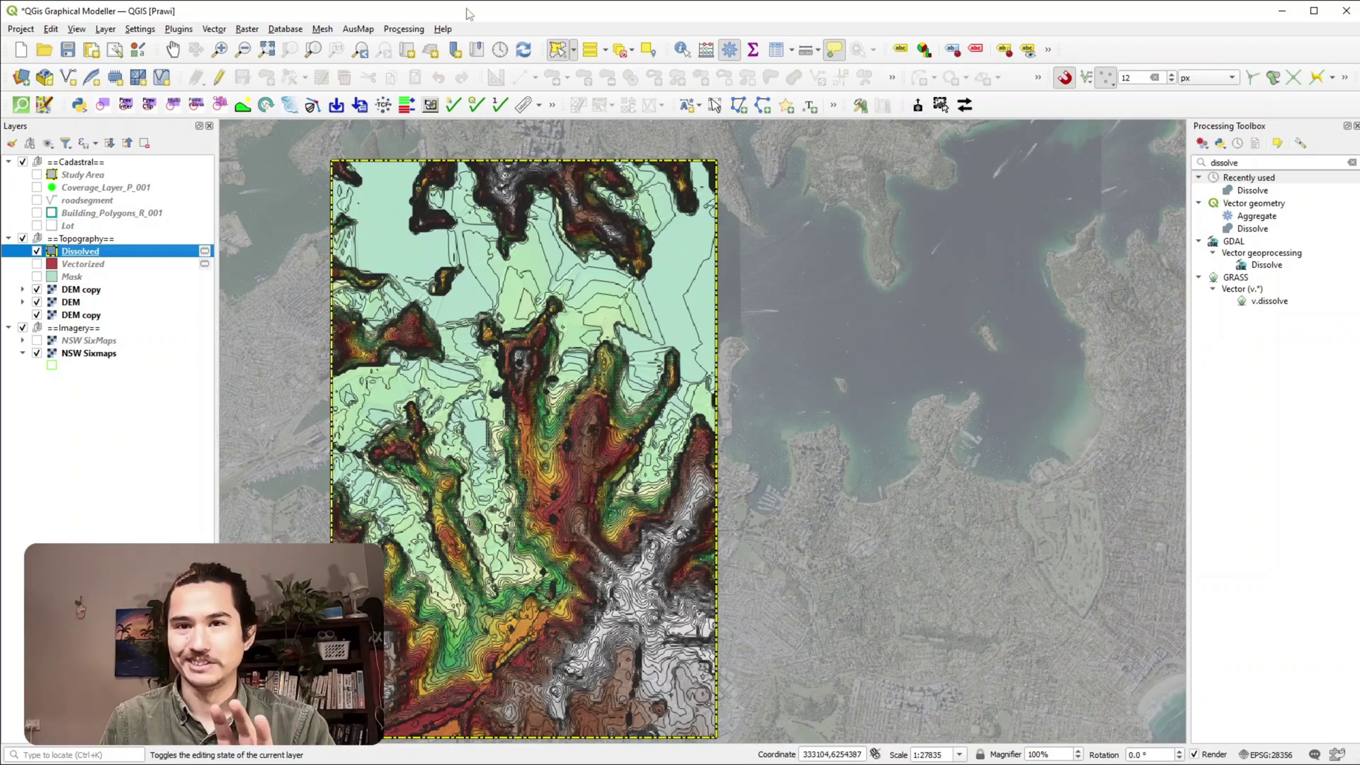
Launch the Graphical Modeler, enlarge and reposition its window, and scroll Inputs to Raster Layer.
{"action": "left_click", "coordinate": [404, 29]}
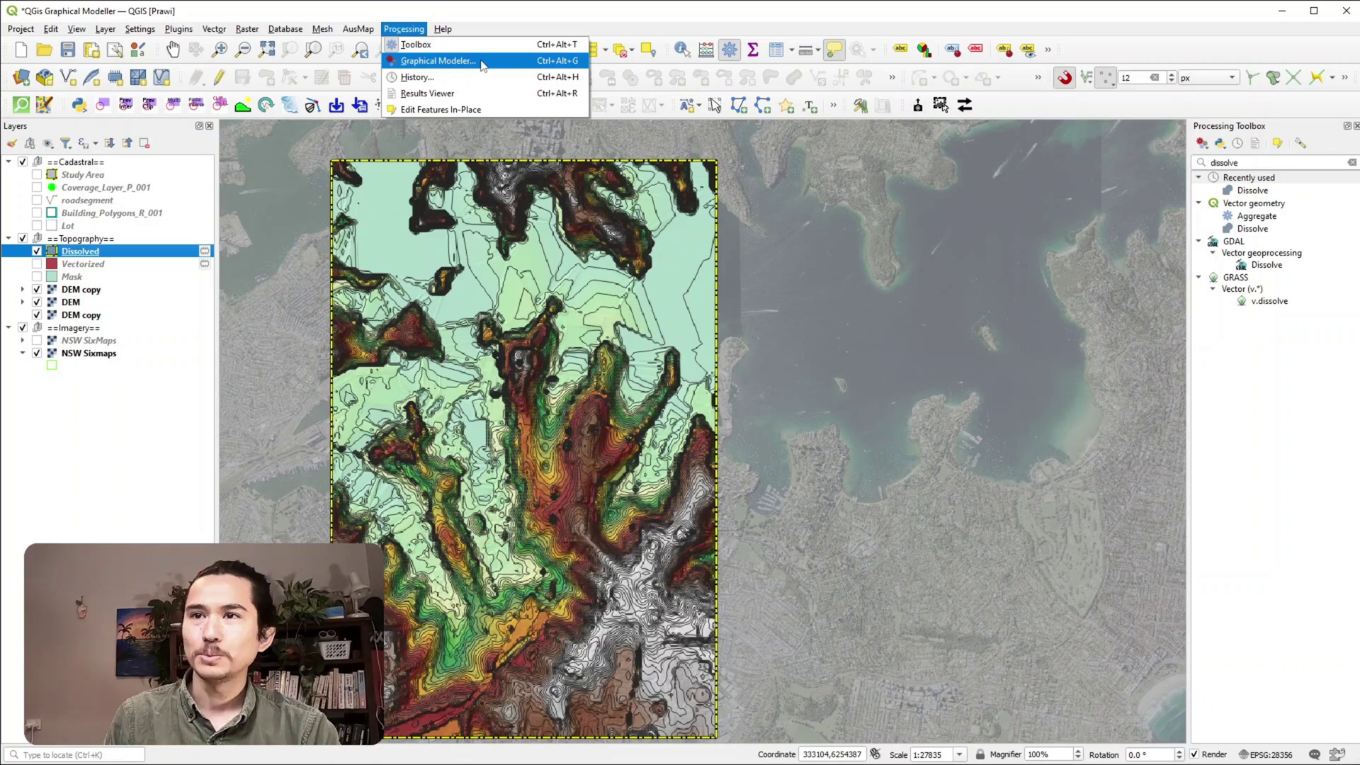
{"action": "left_click", "coordinate": [454, 62]}
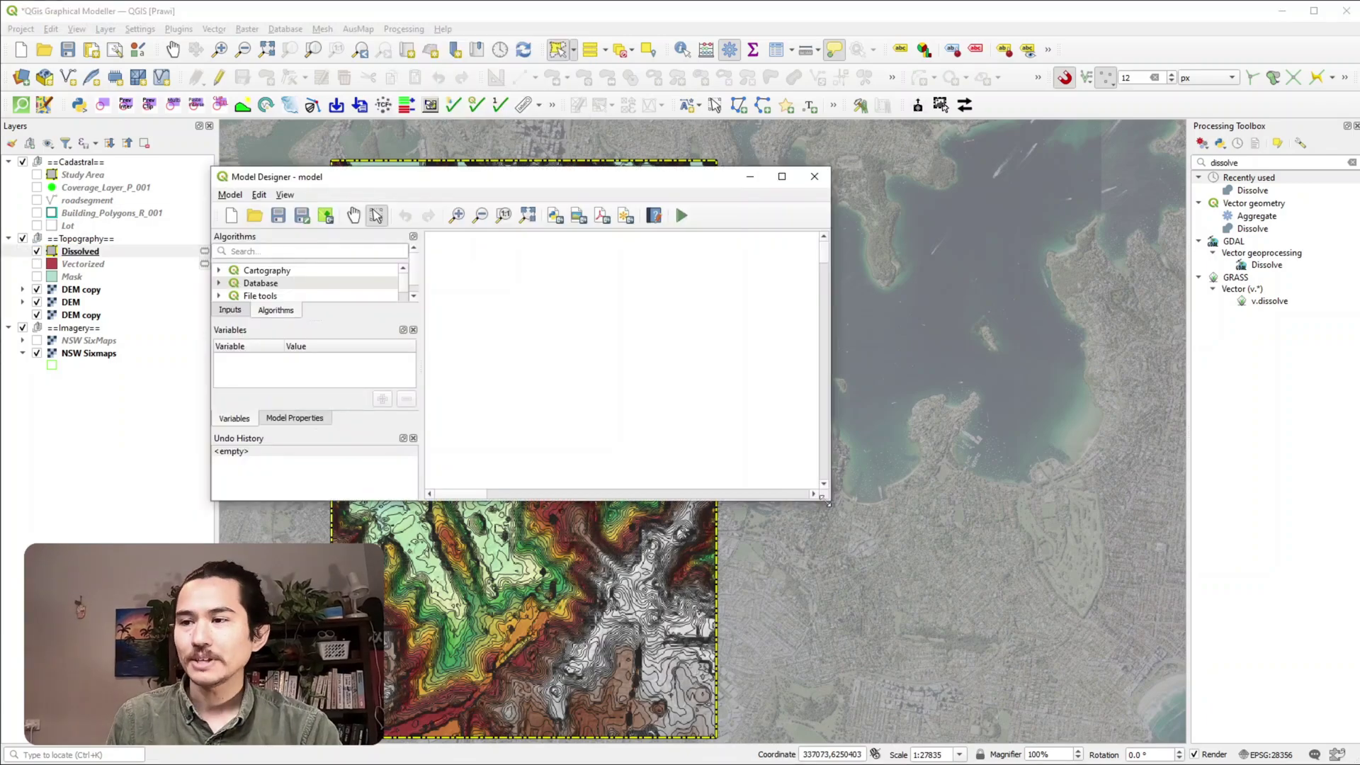
{"action": "left_click_drag", "start_coordinate": [827, 504], "coordinate": [1018, 677]}
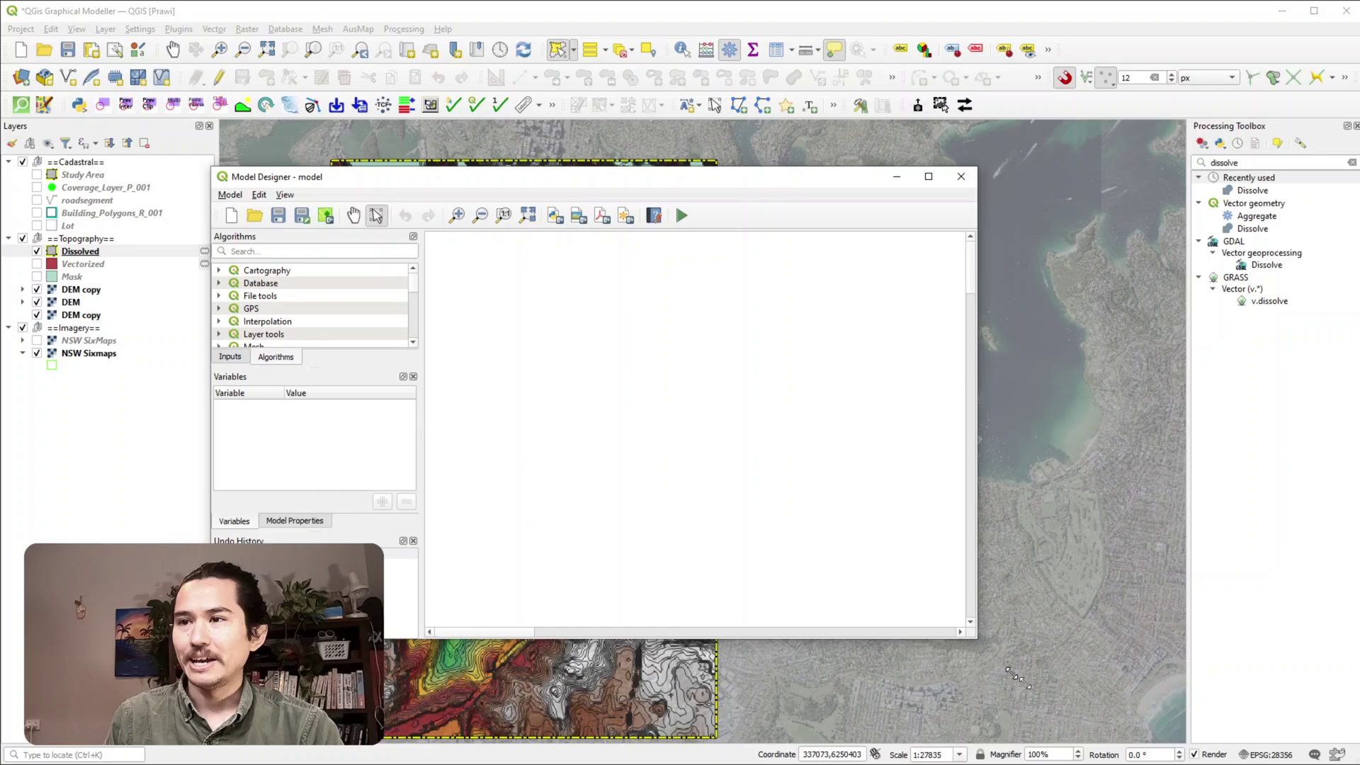
{"action": "left_click_drag", "start_coordinate": [754, 180], "coordinate": [587, 46]}
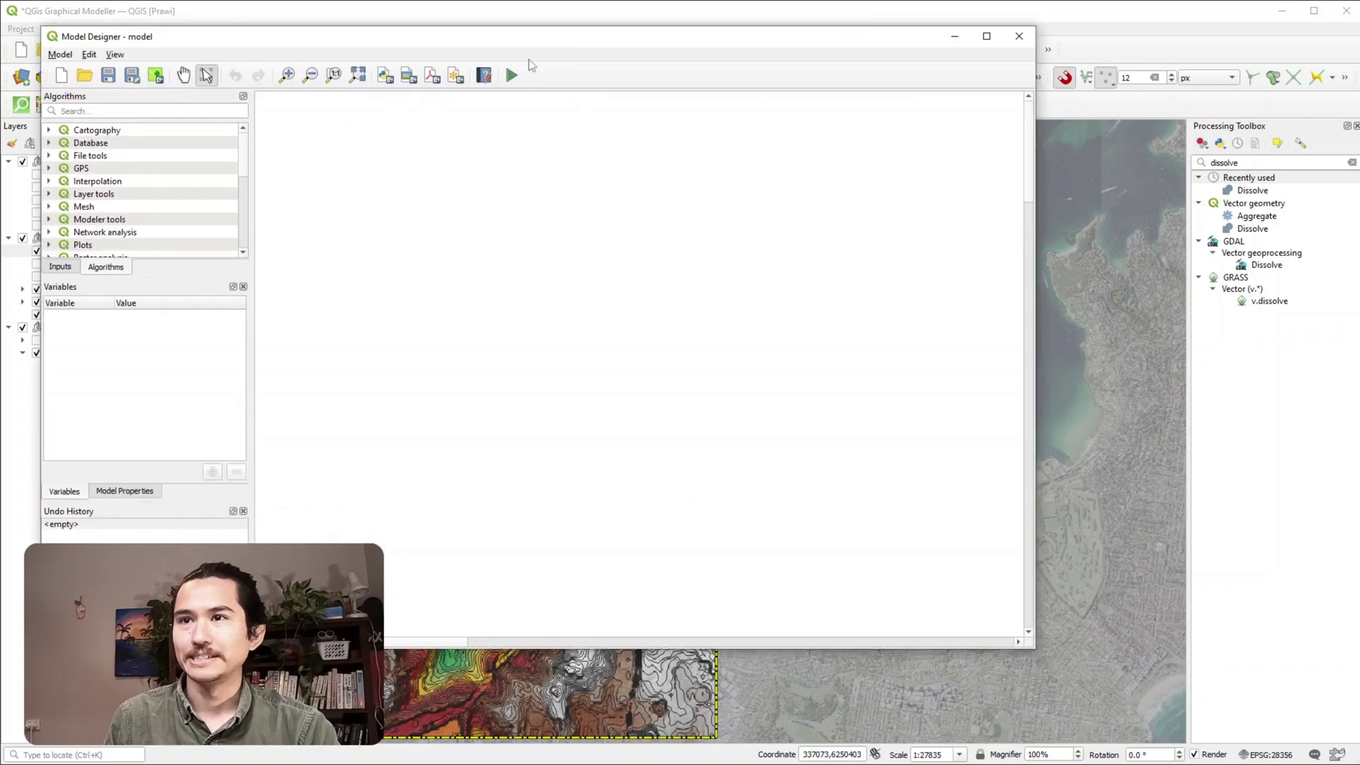
{"action": "left_click_drag", "start_coordinate": [552, 42], "coordinate": [643, 47]}
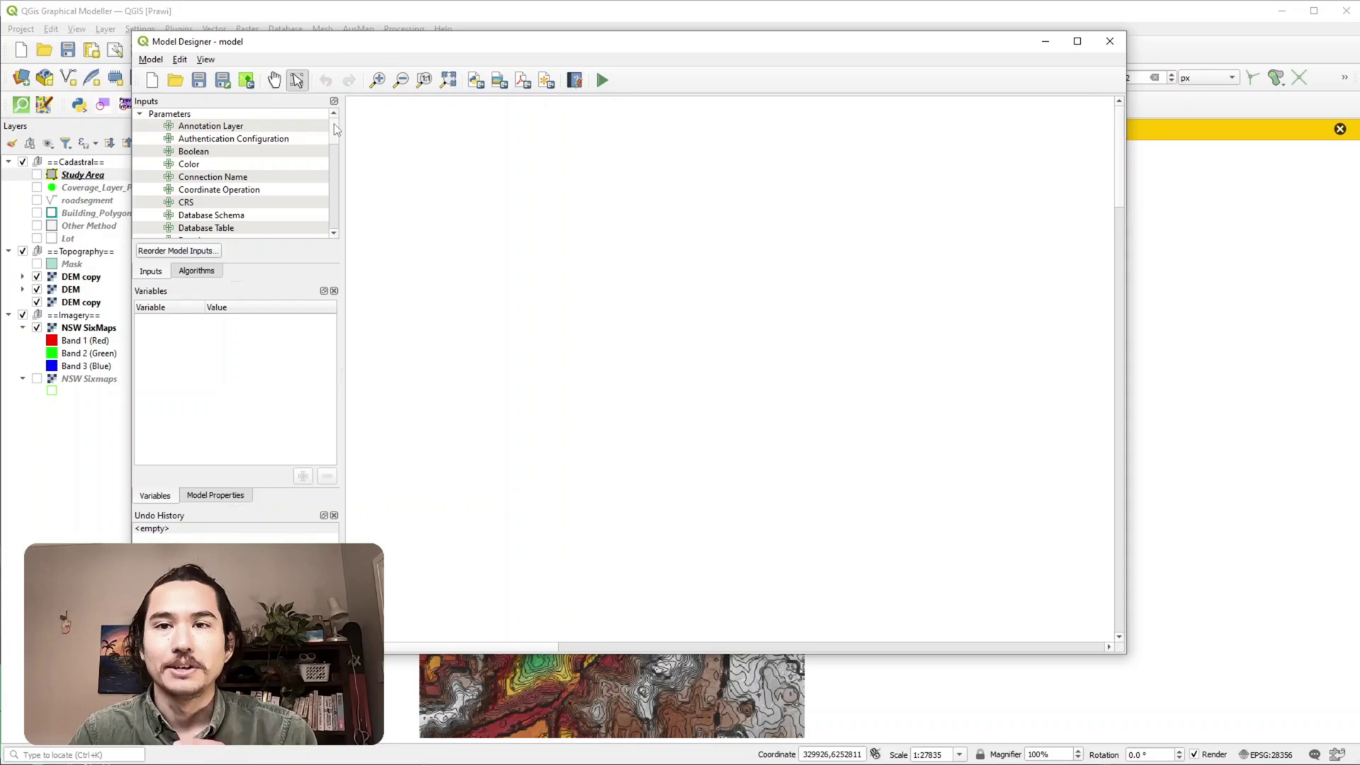
{"action": "left_click_drag", "start_coordinate": [333, 123], "coordinate": [334, 126]}
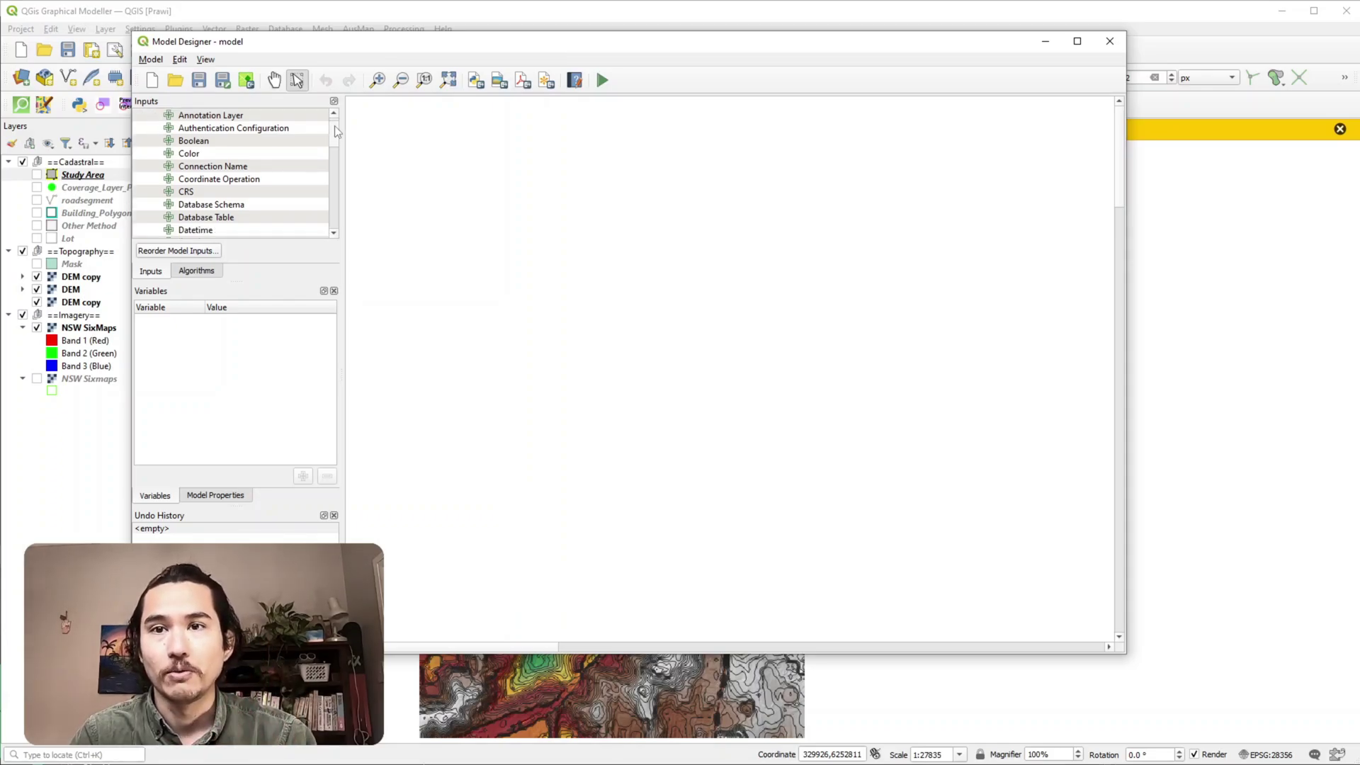
{"action": "left_click_drag", "start_coordinate": [334, 126], "coordinate": [324, 196]}
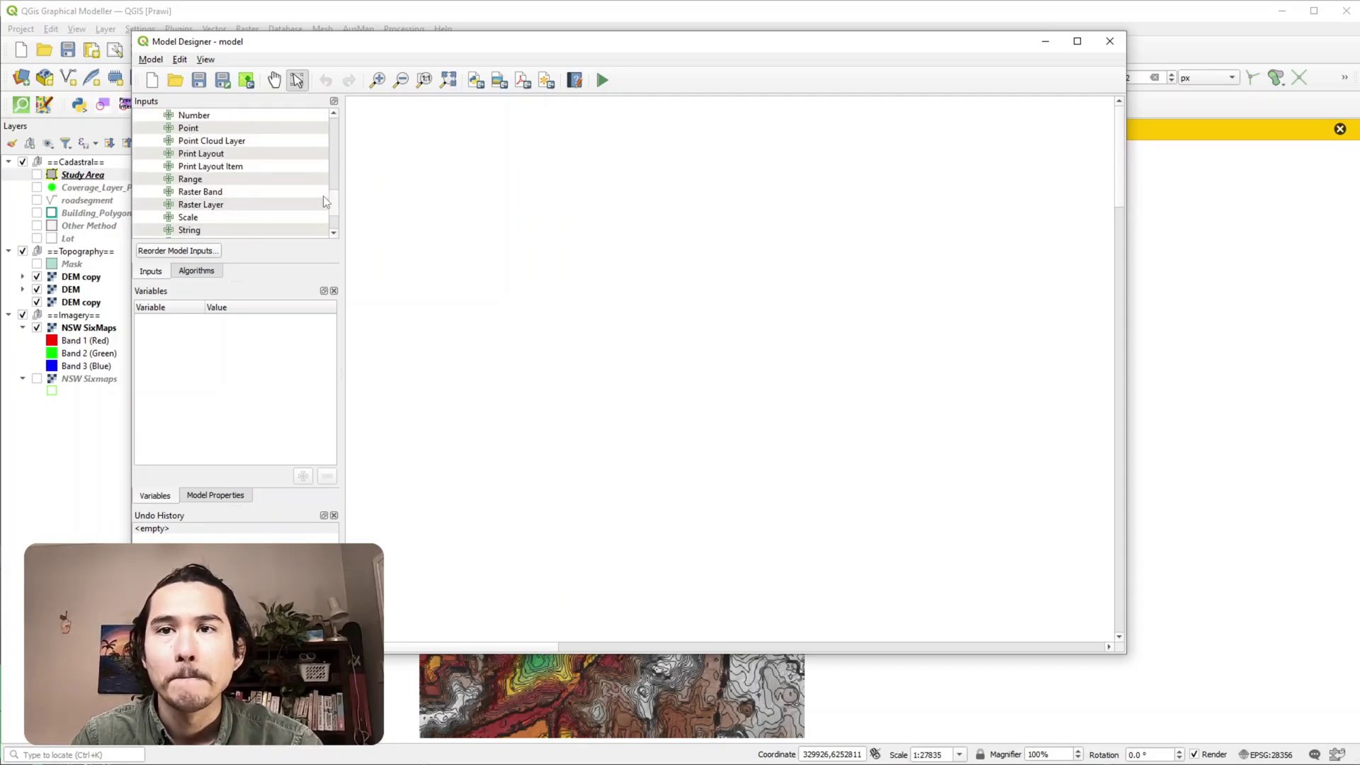
Add a Raster Layer model input with the description 'Raster Layer'.
{"action": "double_click", "coordinate": [212, 205]}
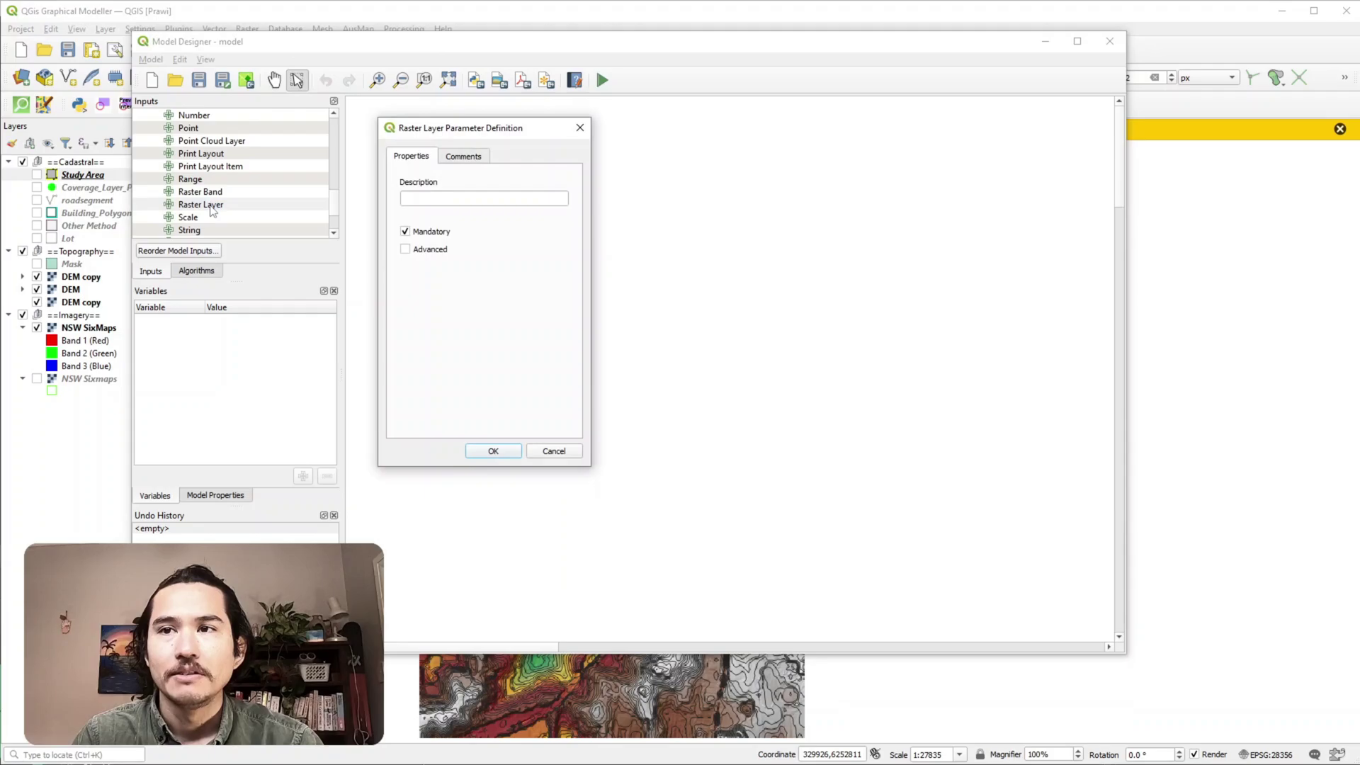
{"action": "left_click", "coordinate": [432, 196]}
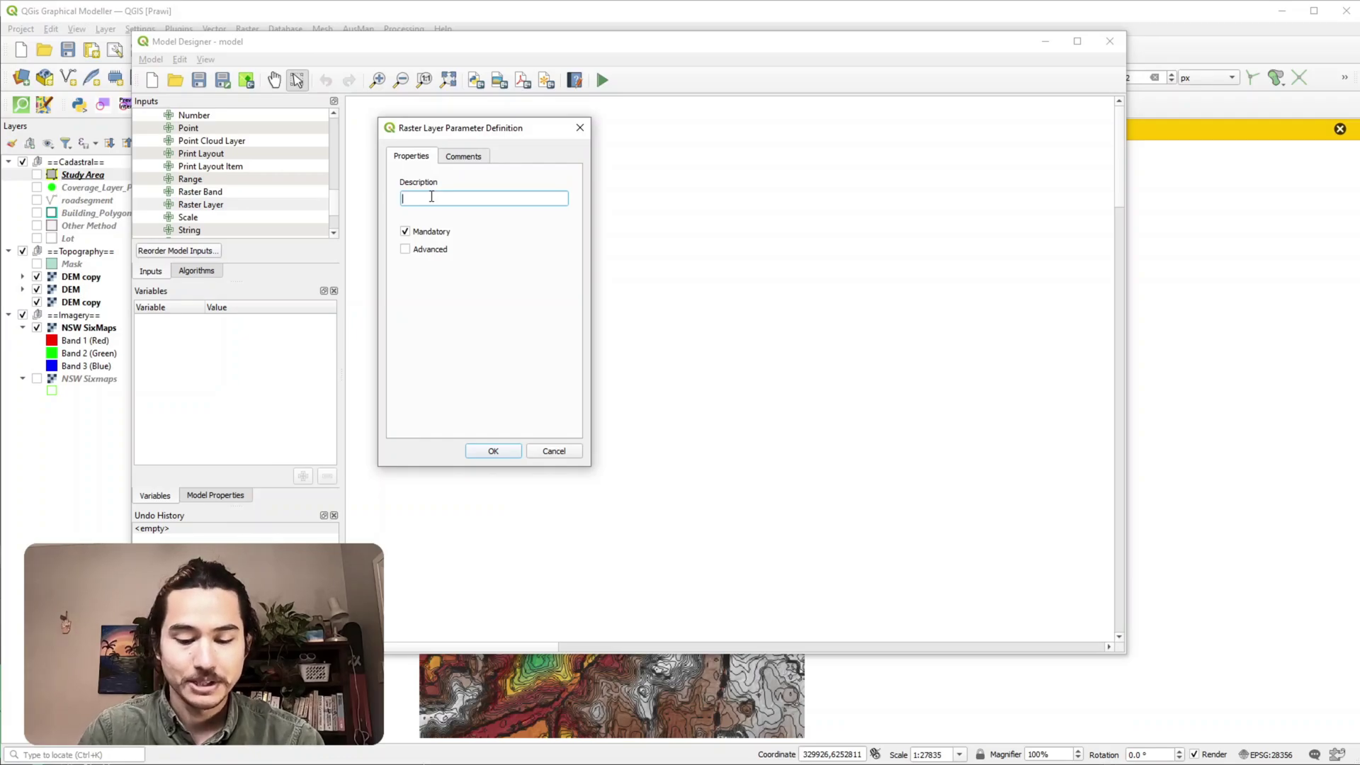
{"action": "type", "text": "rA"}
{"action": "key", "text": "BackSpace"}
{"action": "key", "text": "BackSpace"}
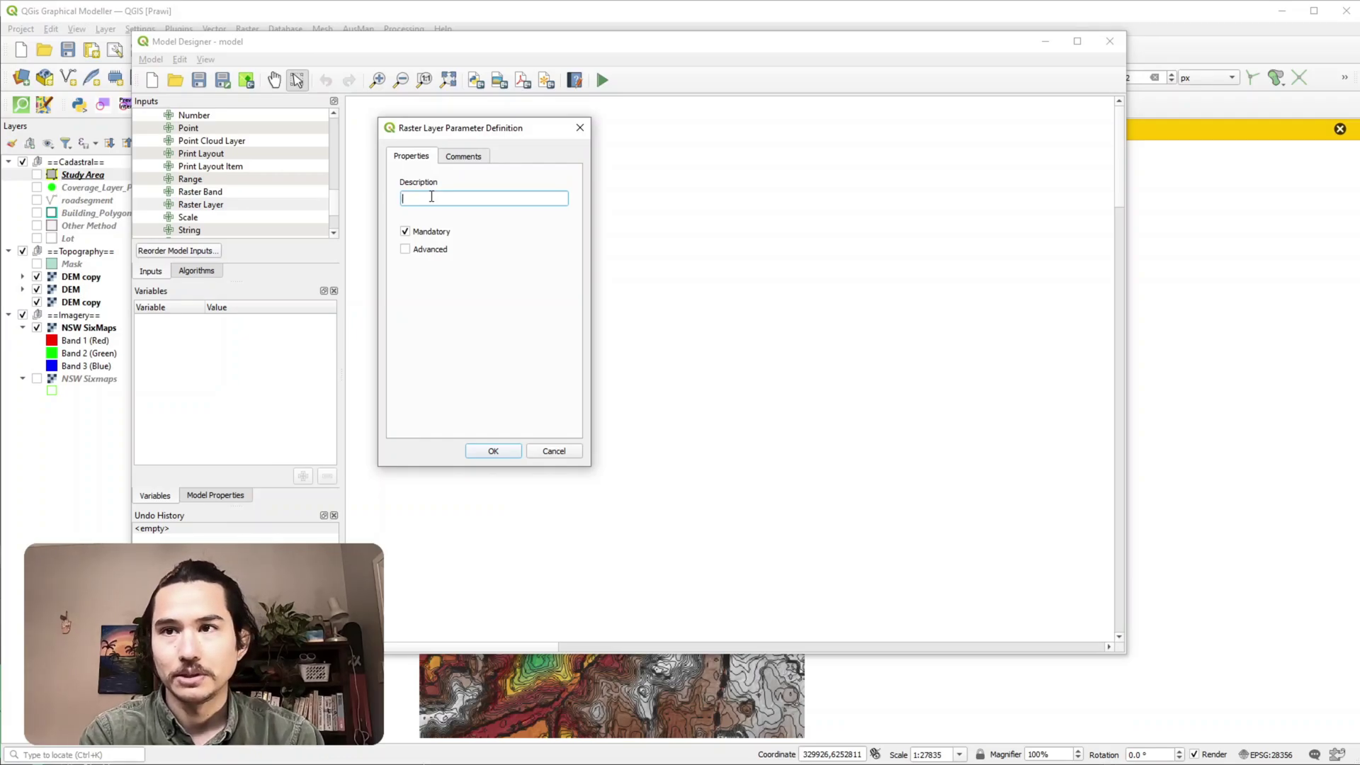
{"action": "type", "text": "Rasrewr"}
{"action": "key", "text": "BackSpace"}
{"action": "key", "text": "BackSpace"}
{"action": "key", "text": "BackSpace"}
{"action": "key", "text": "BackSpace"}
{"action": "type", "text": "te"}
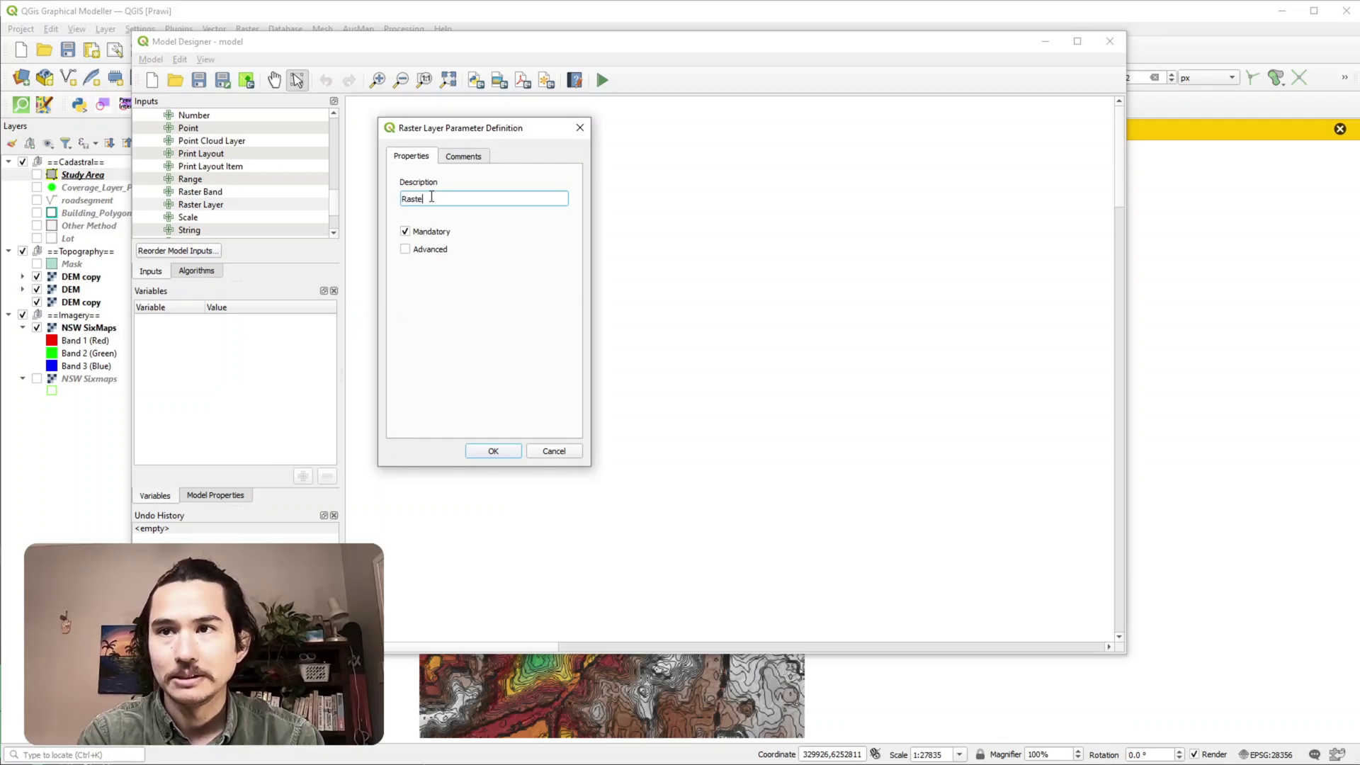
{"action": "type", "text": "r Layer"}
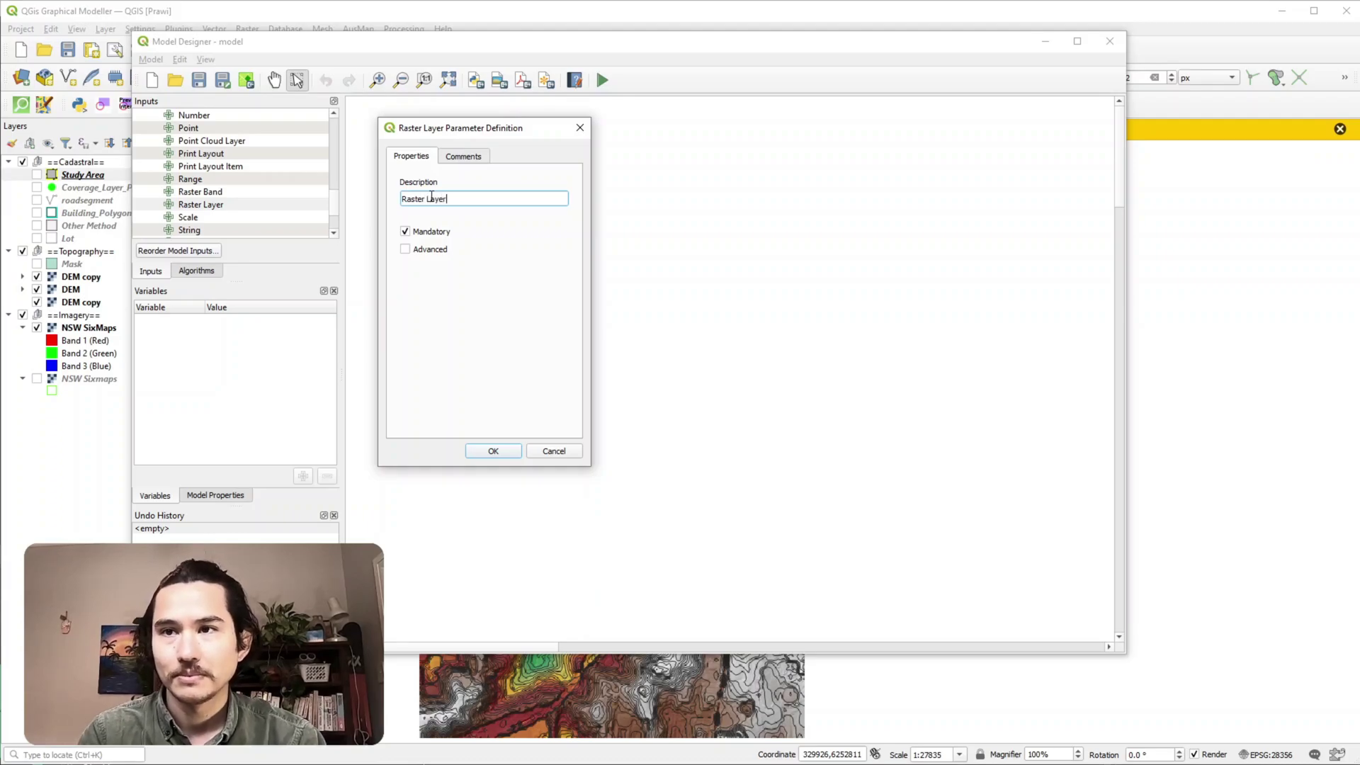
Comment it as 'Raster layer which you want to develop a bounding extent' and confirm the input.
{"action": "left_click", "coordinate": [464, 157]}
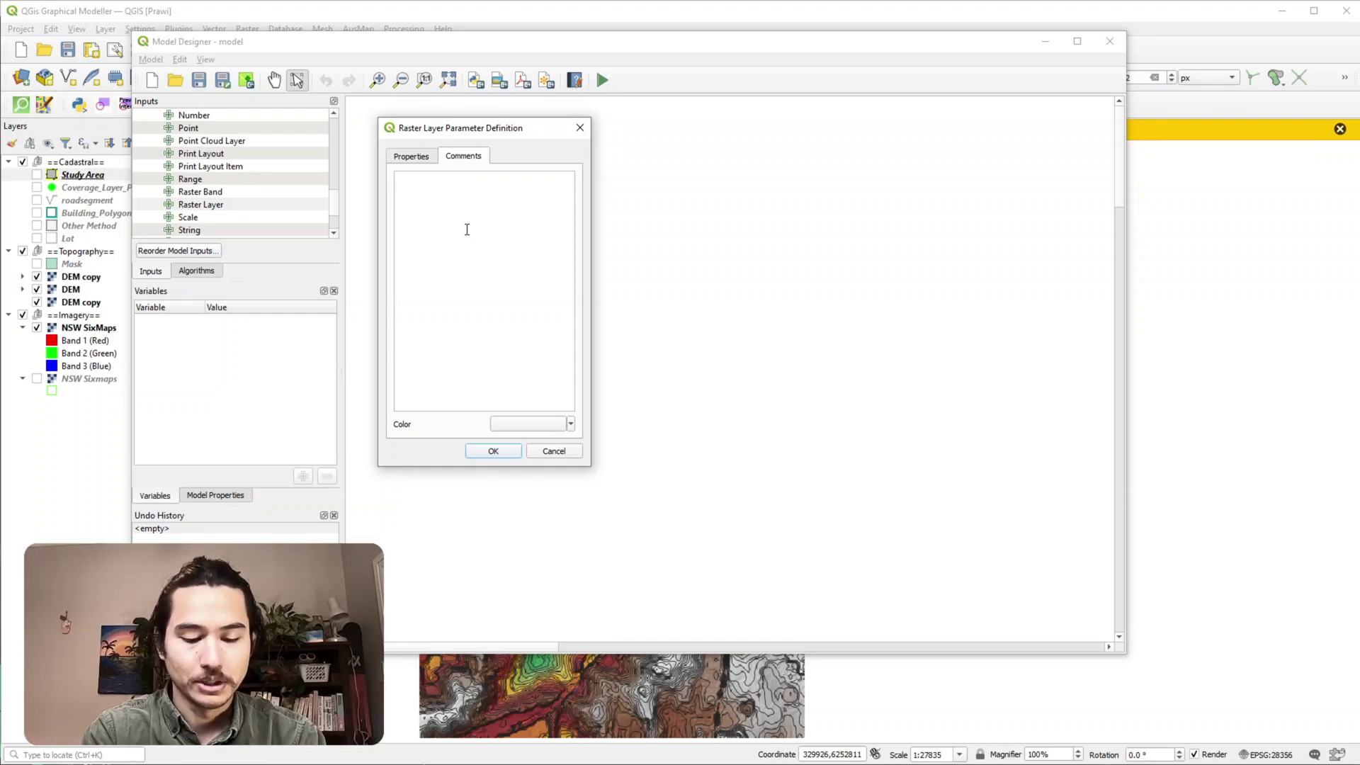
{"action": "type", "text": "Raster layer wh"}
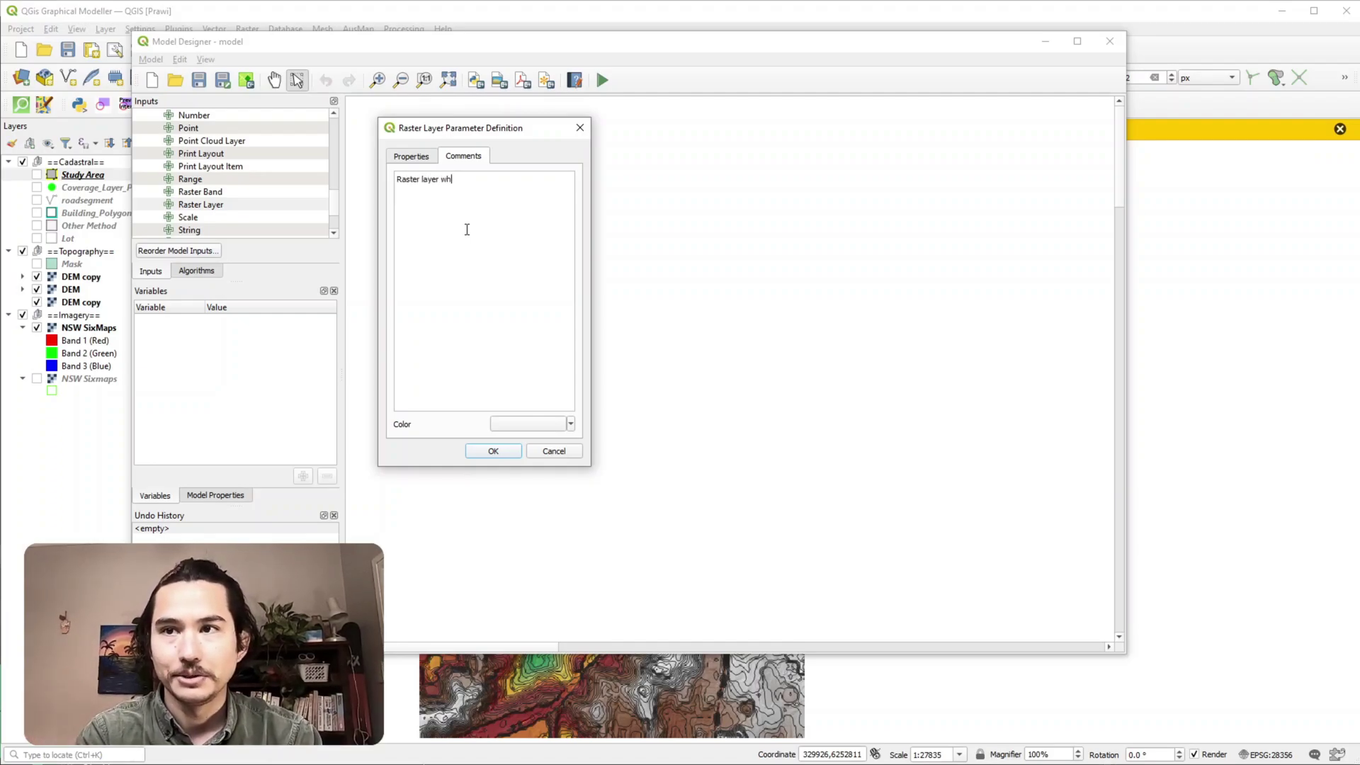
{"action": "type", "text": "ich you want to "}
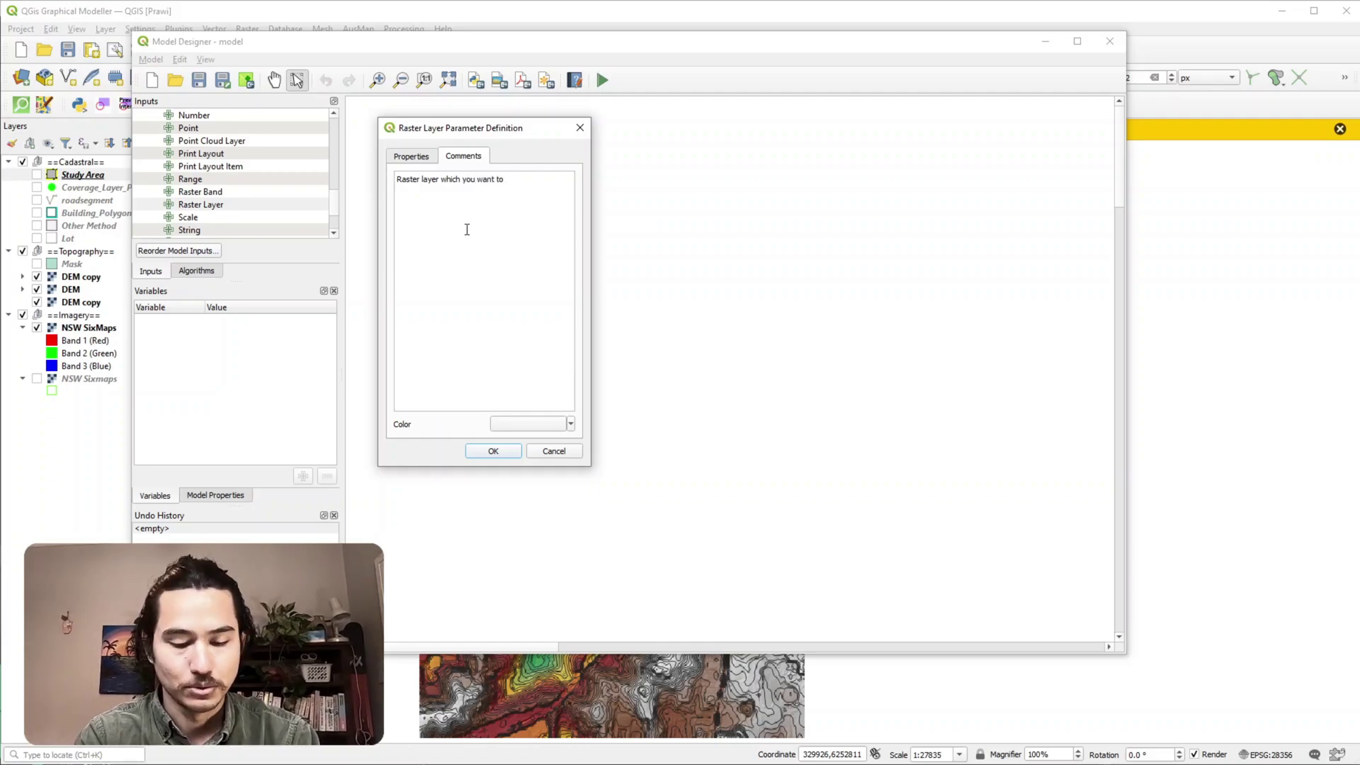
{"action": "type", "text": "develop a bbo"}
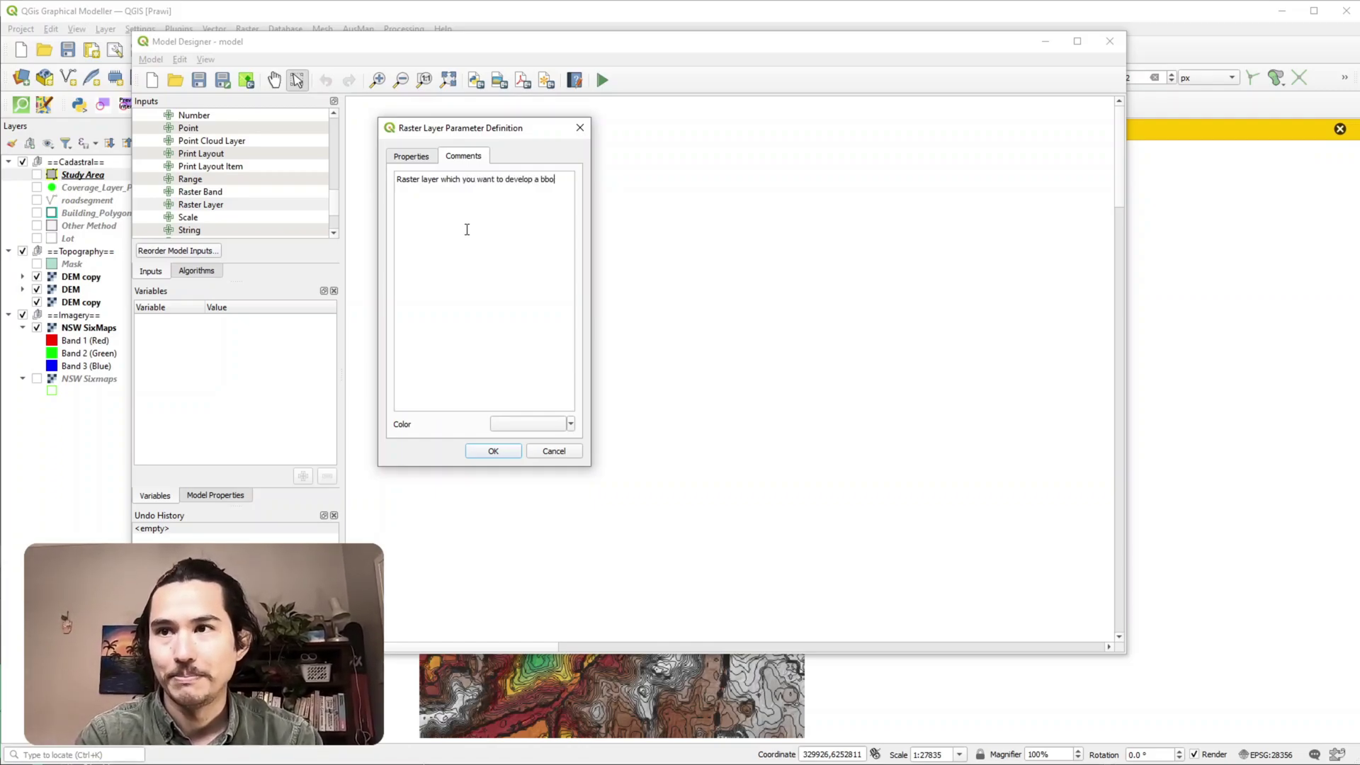
{"action": "type", "text": "ounding extent d"}
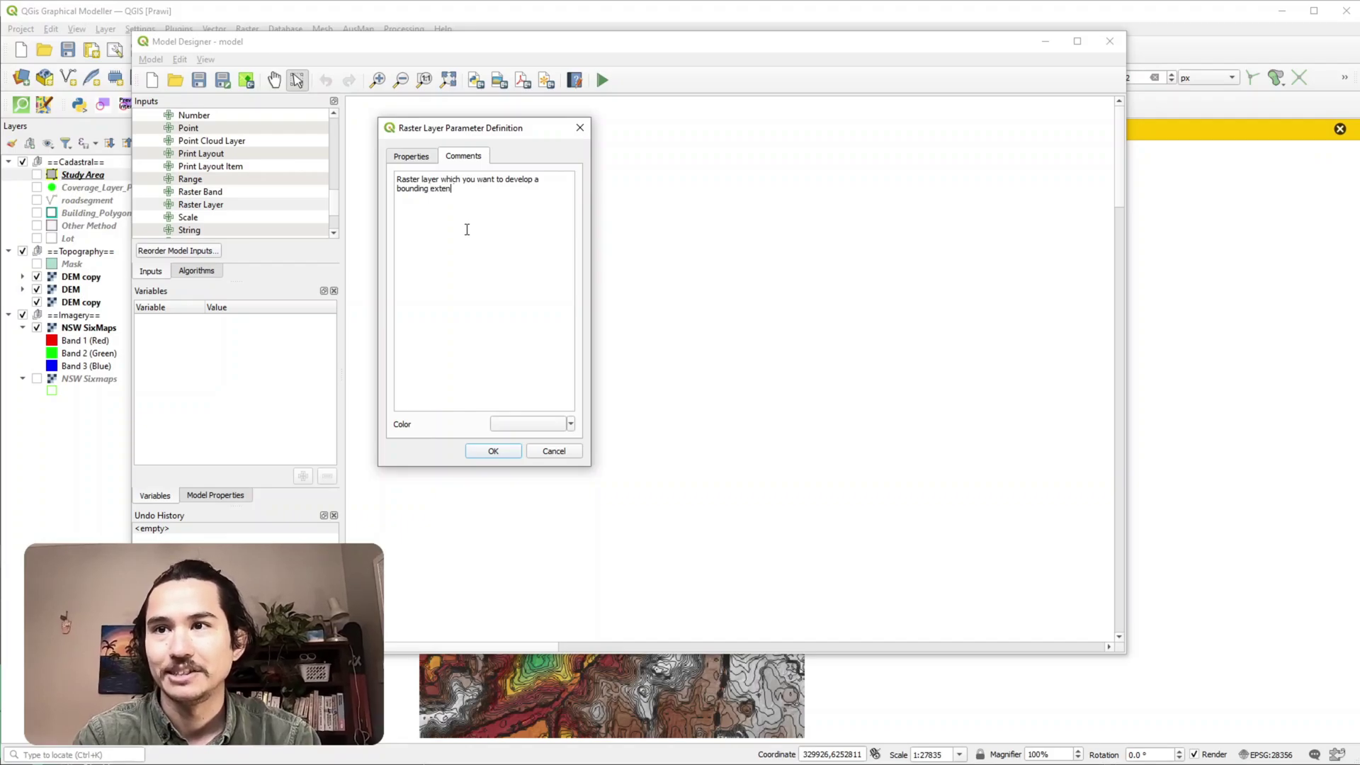
{"action": "left_click", "coordinate": [413, 156]}
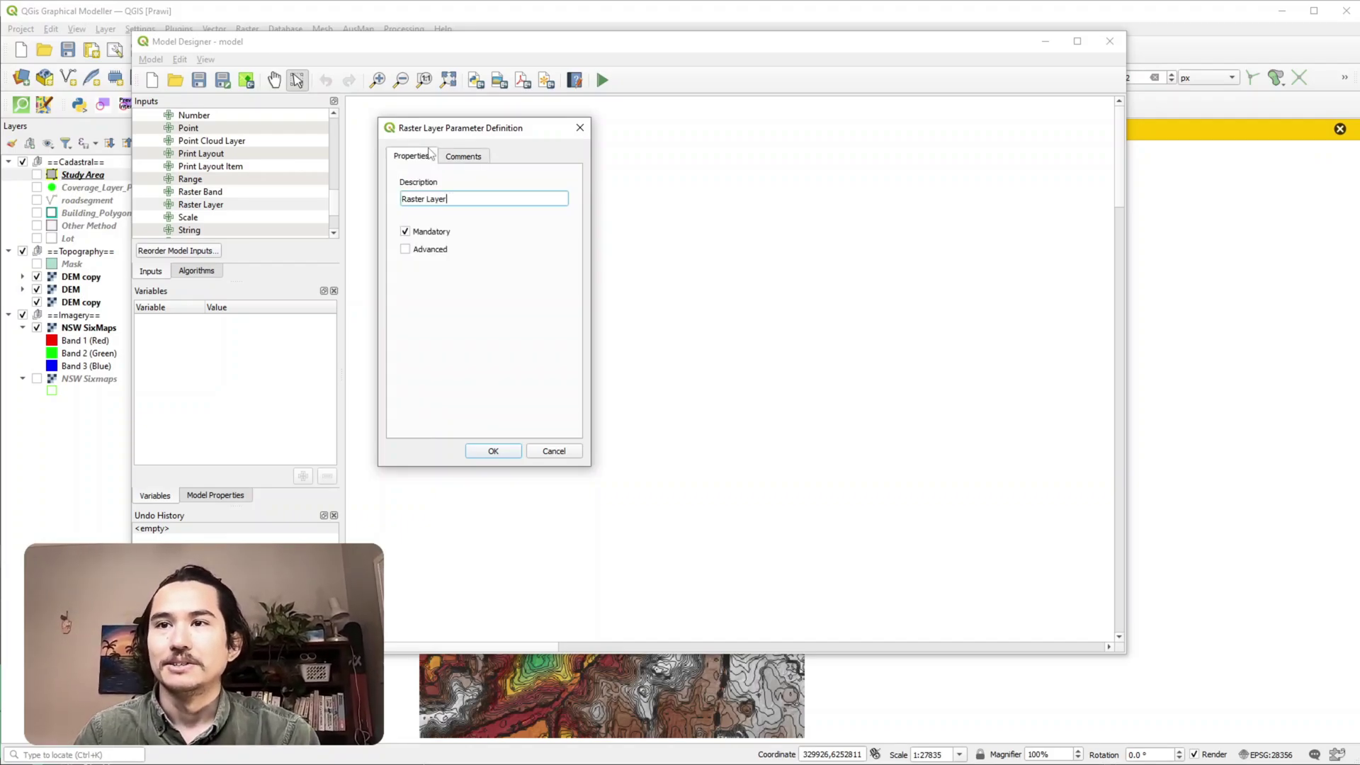
{"action": "left_click", "coordinate": [490, 451]}
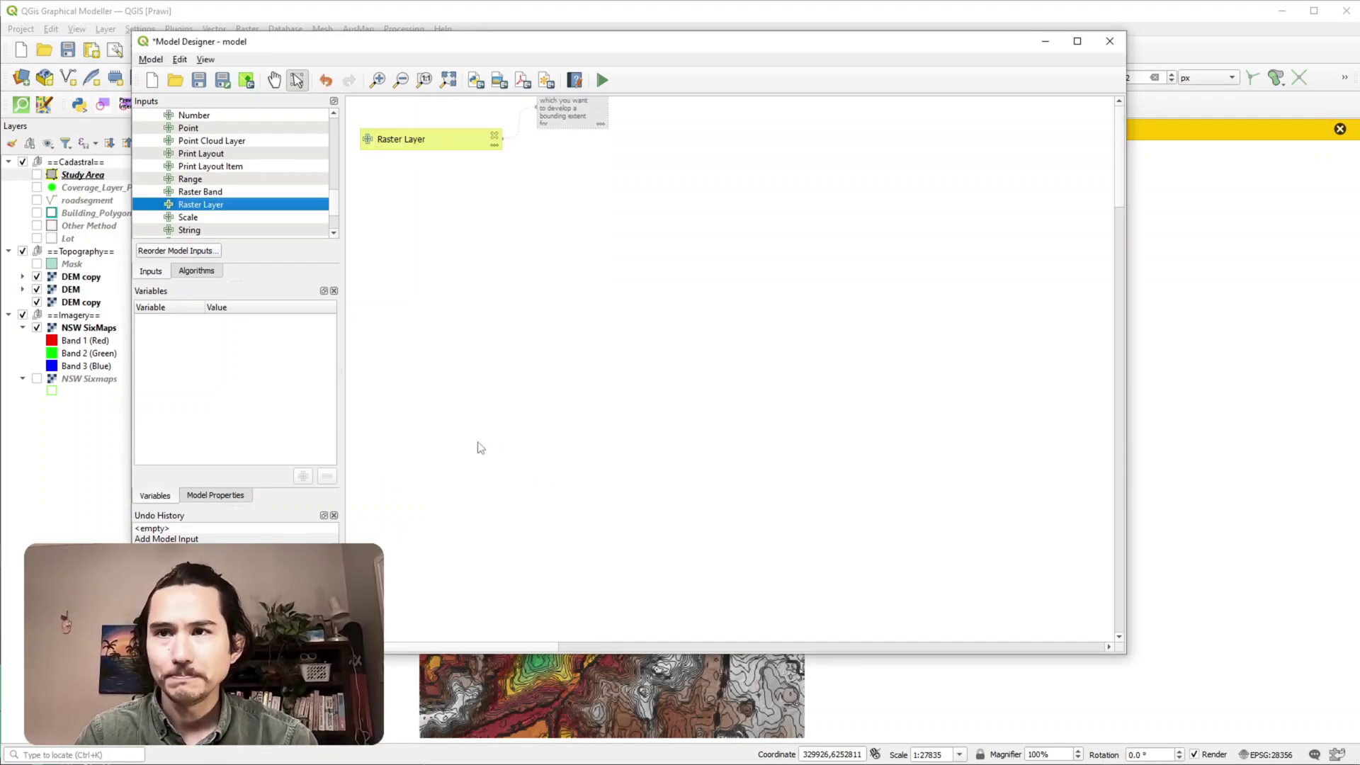
{"action": "left_click_drag", "start_coordinate": [538, 117], "coordinate": [550, 128]}
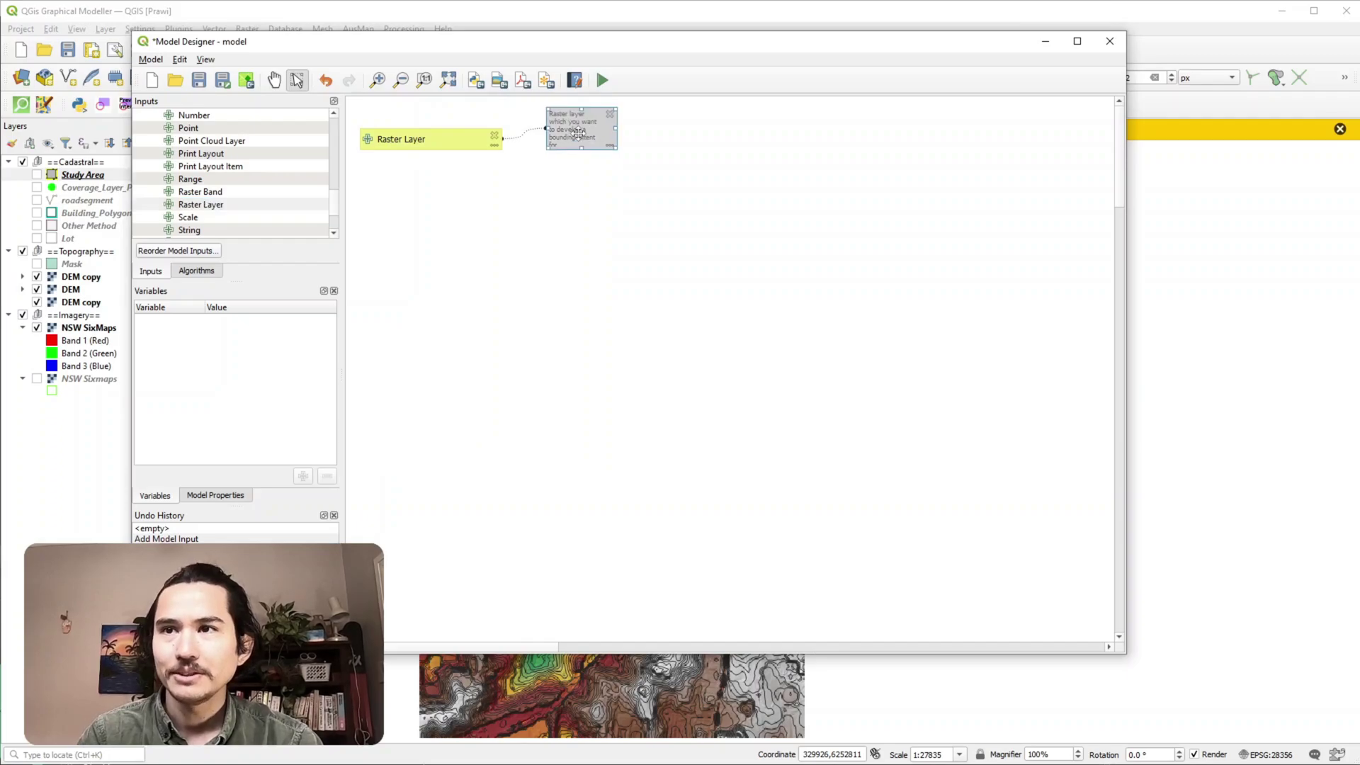
{"action": "left_click", "coordinate": [197, 272]}
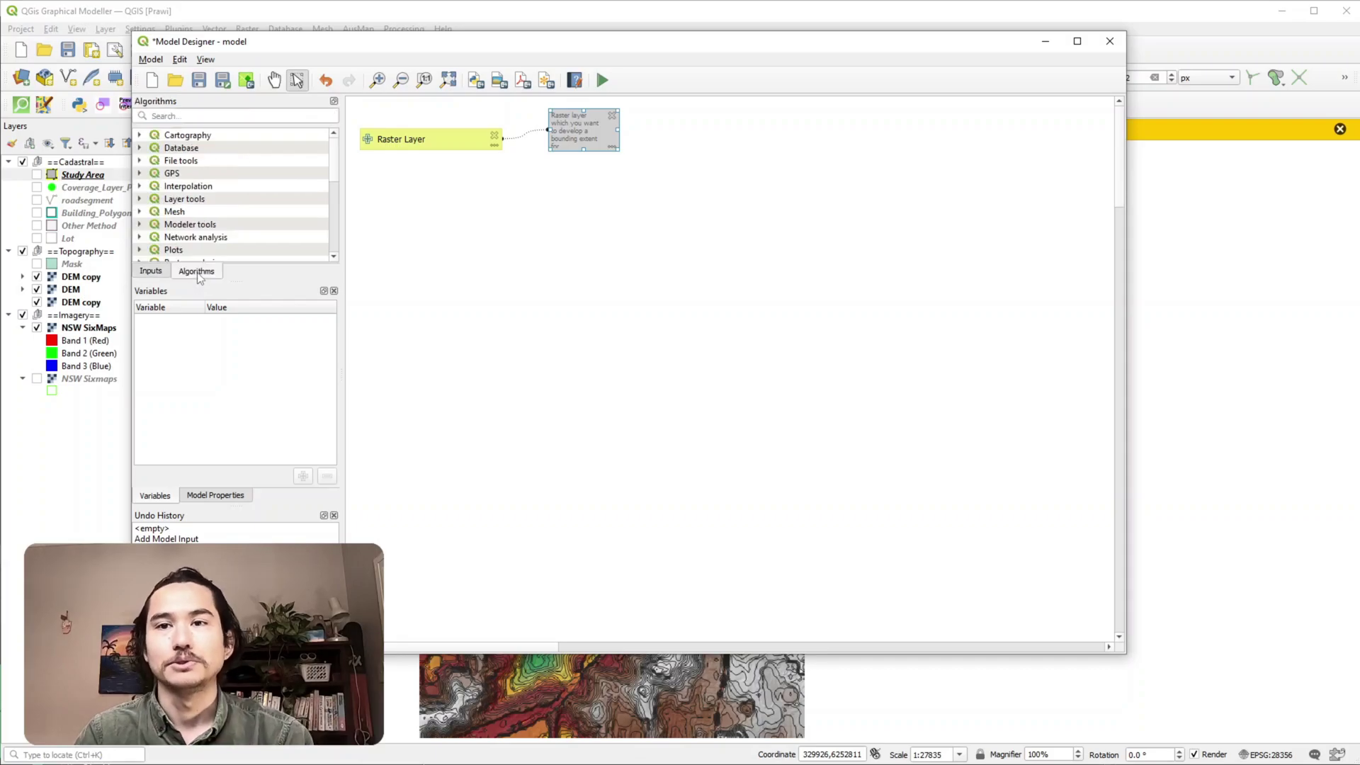
Add a GDAL Polygonize (raster to vector) step taking the Raster Layer input, placed below it.
{"action": "left_click", "coordinate": [242, 117]}
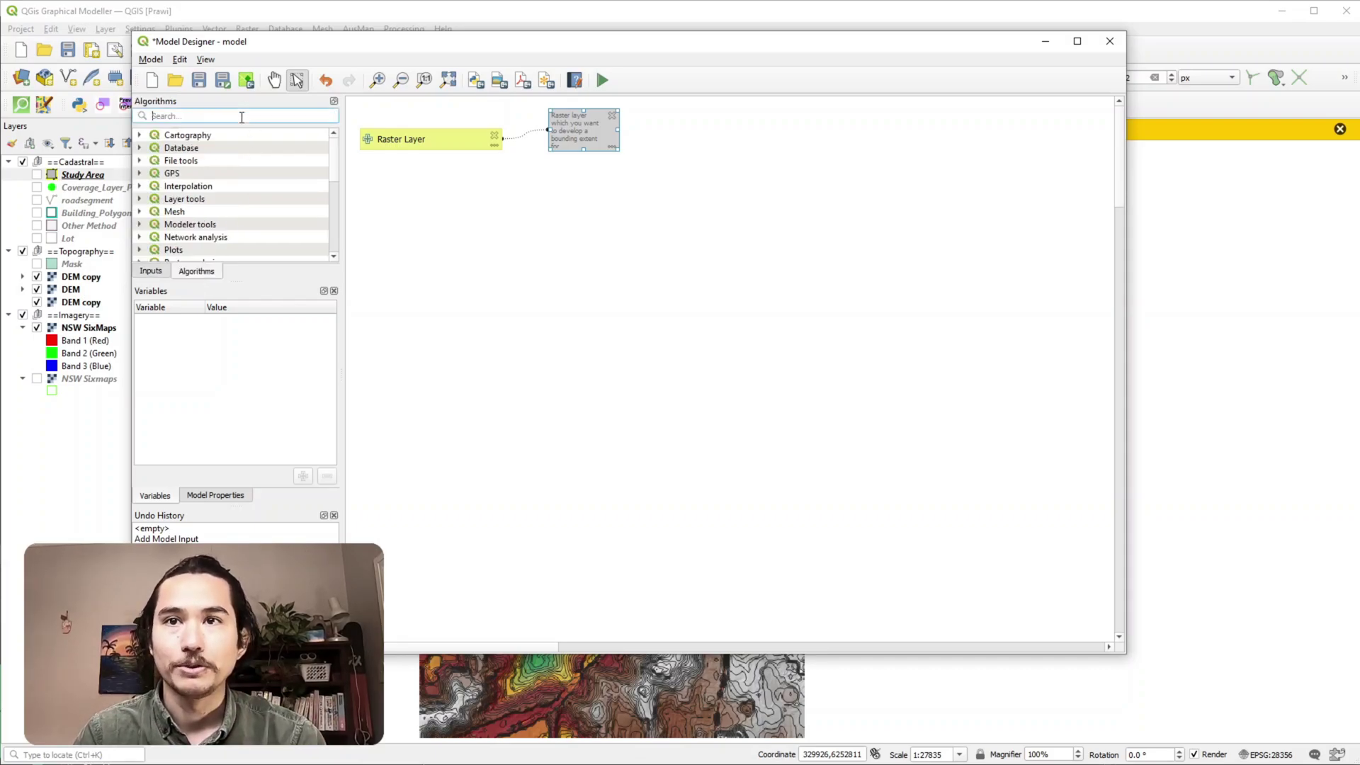
{"action": "type", "text": "Poly"}
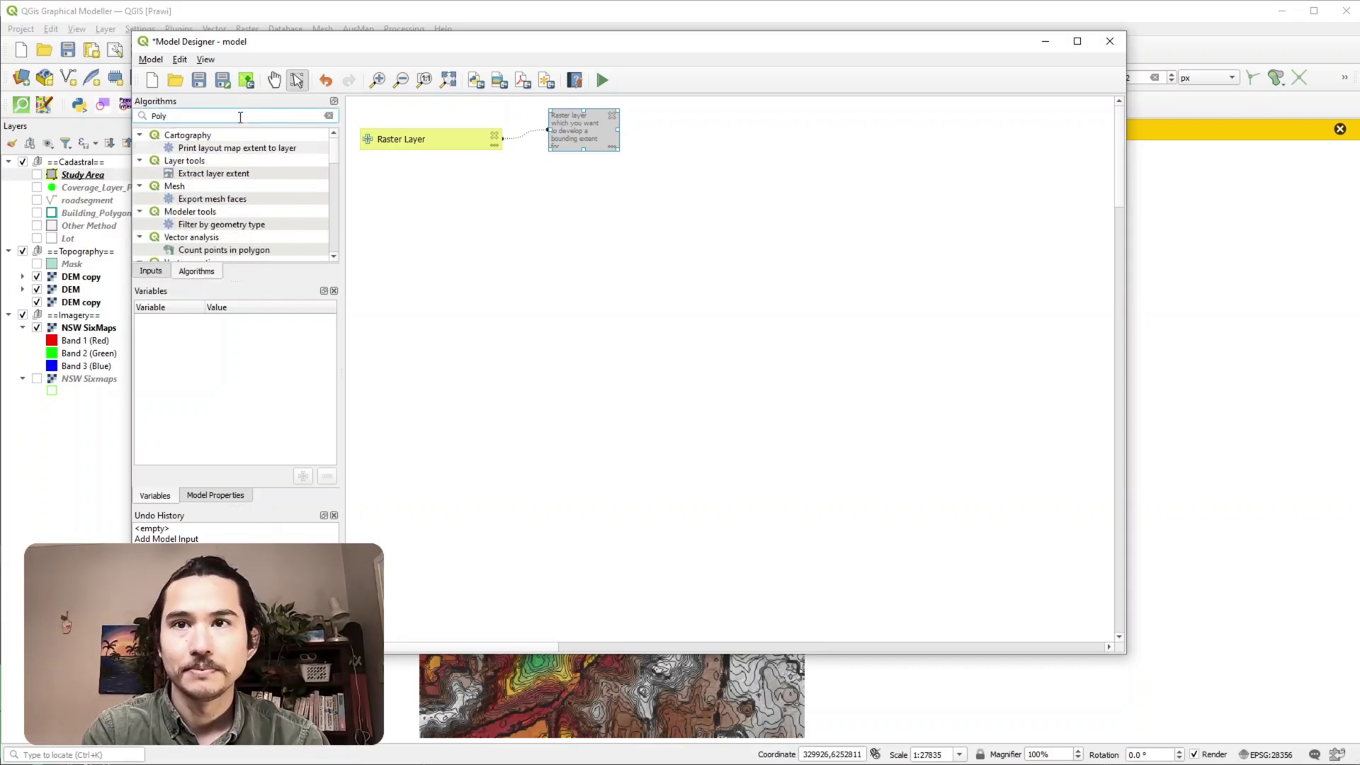
{"action": "type", "text": "goni"}
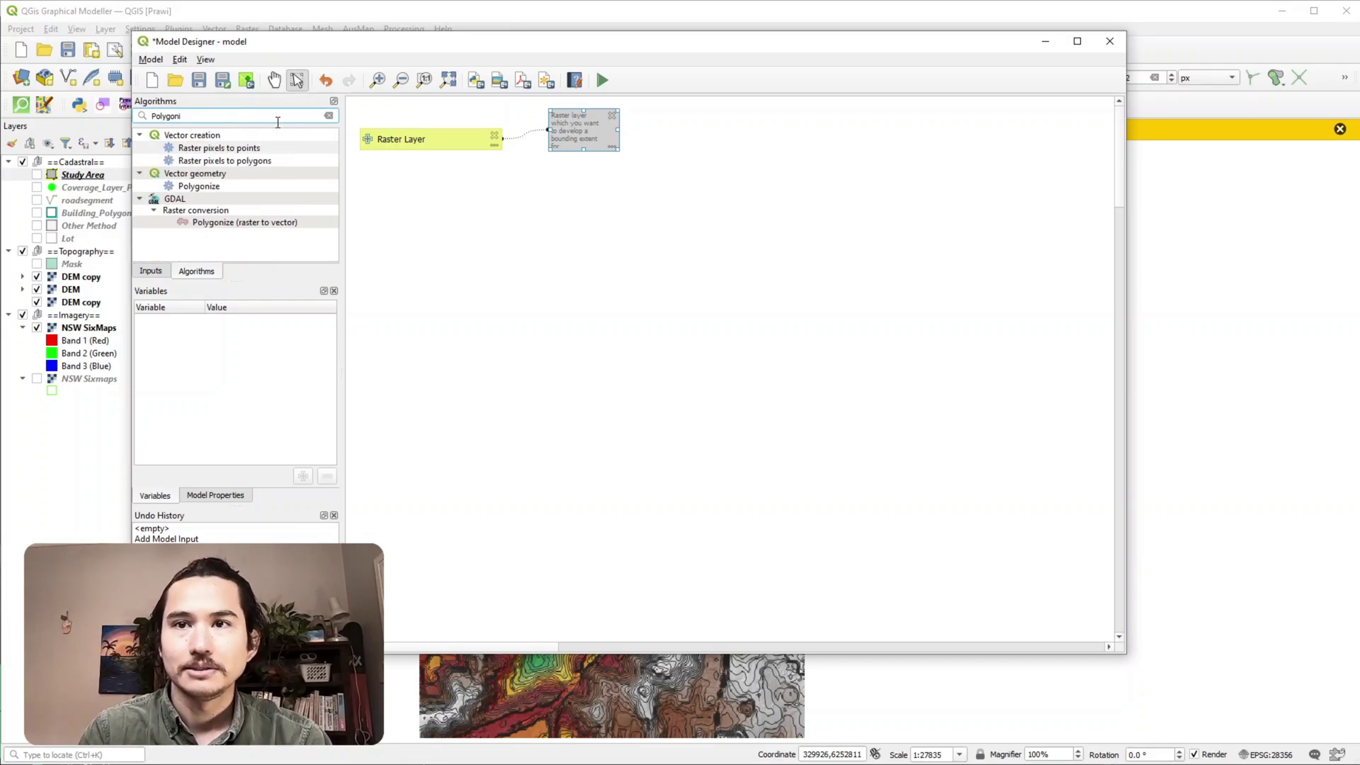
{"action": "left_click", "coordinate": [245, 223]}
{"action": "double_click", "coordinate": [245, 223]}
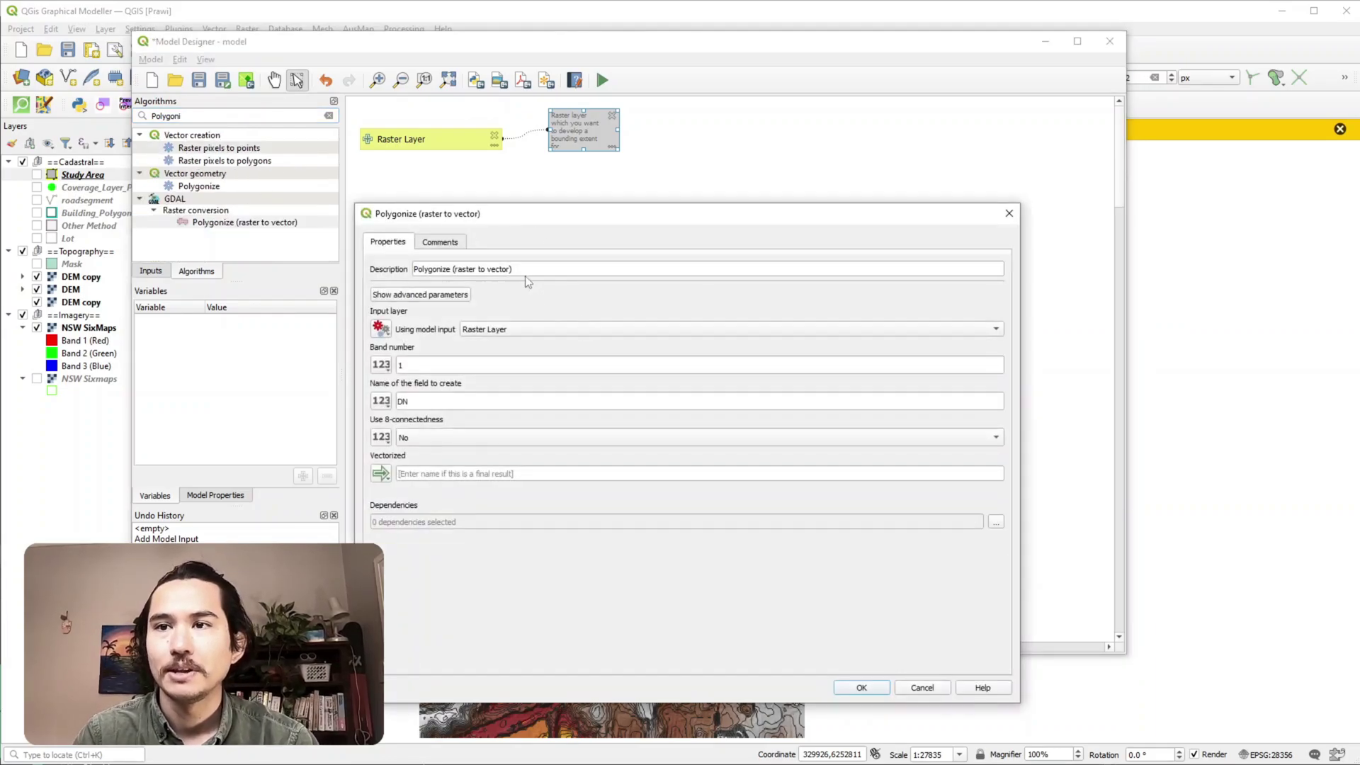
{"action": "left_click_drag", "start_coordinate": [538, 216], "coordinate": [540, 147]}
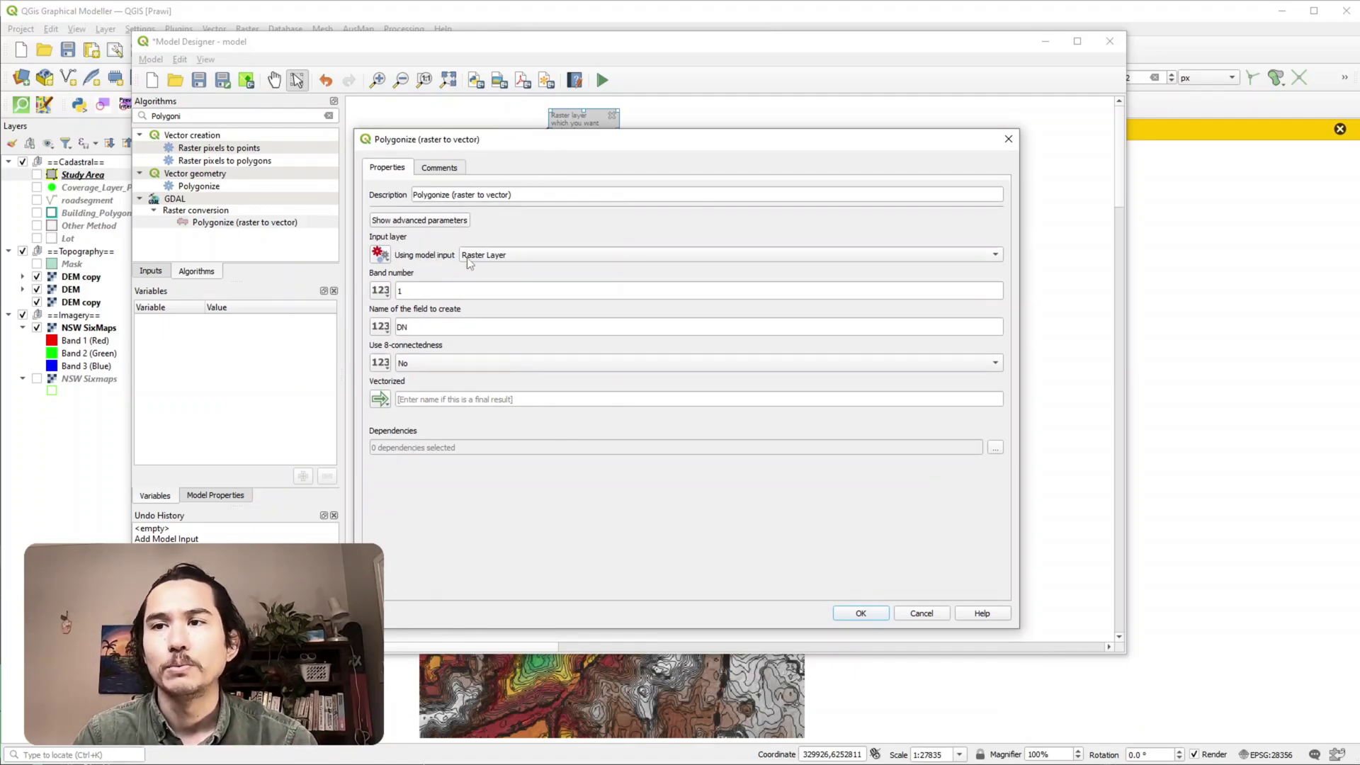
{"action": "left_click_drag", "start_coordinate": [529, 142], "coordinate": [524, 209]}
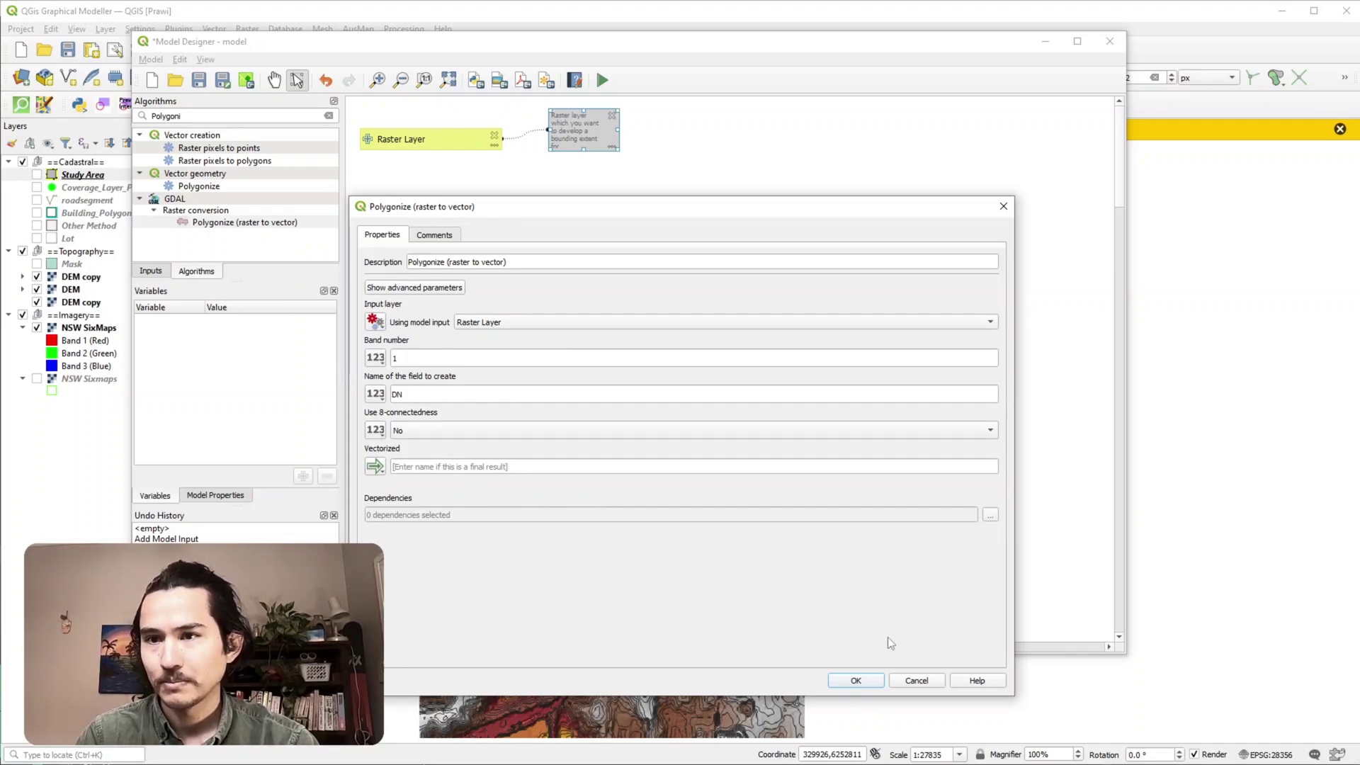
{"action": "left_click", "coordinate": [856, 680]}
{"action": "left_click_drag", "start_coordinate": [443, 222], "coordinate": [523, 231]}
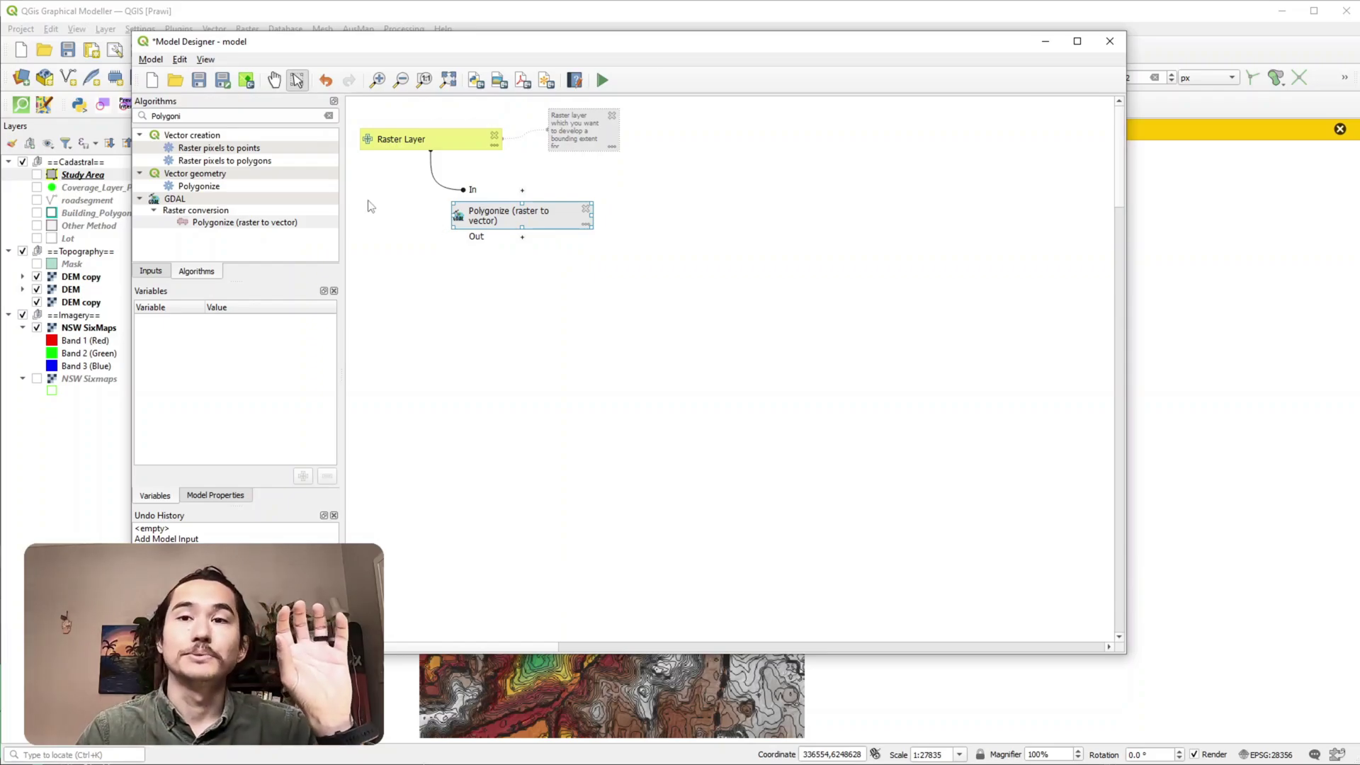
Add a Dissolve step fed by Polygonize's Vectorized output, naming its final output 'Raster Extent'.
{"action": "double_click", "coordinate": [245, 116]}
{"action": "type", "text": "Dissolve"}
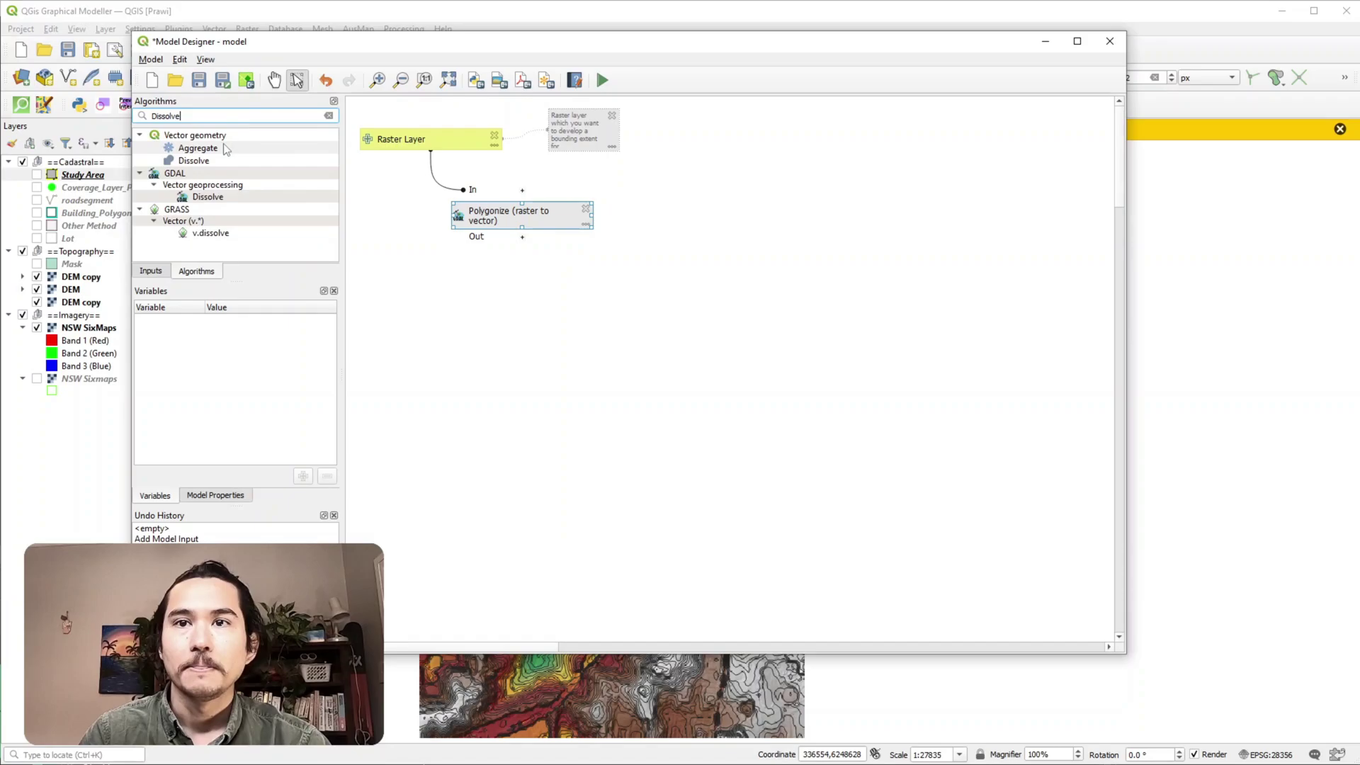
{"action": "double_click", "coordinate": [216, 162]}
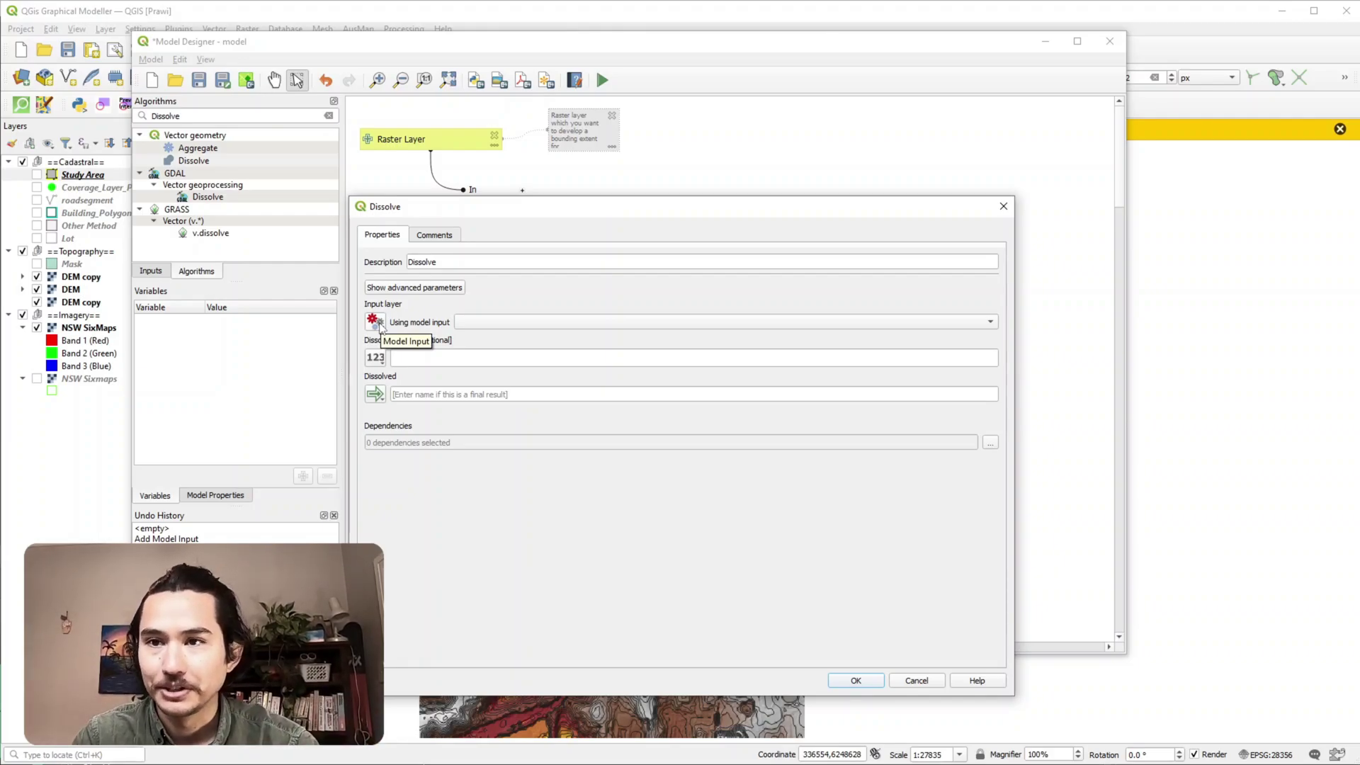
{"action": "left_click", "coordinate": [379, 325]}
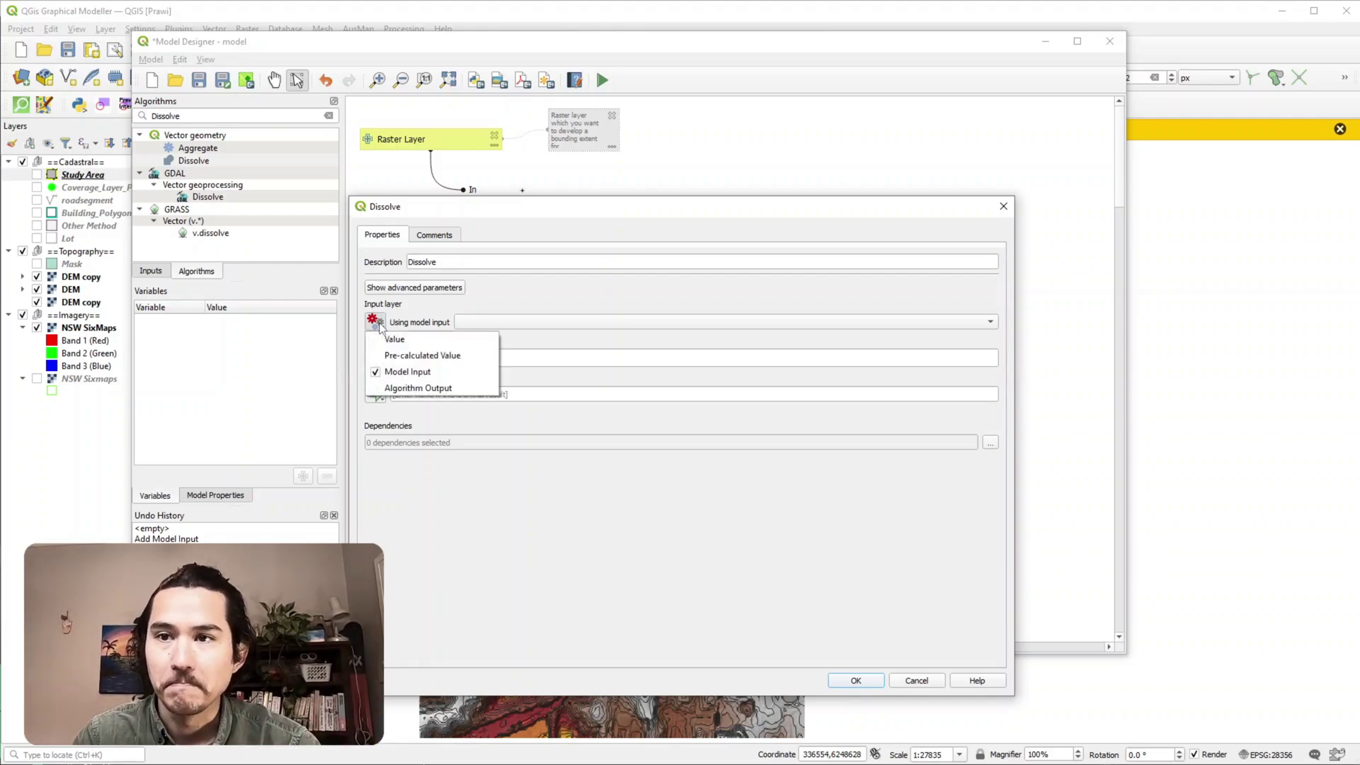
{"action": "left_click", "coordinate": [414, 387]}
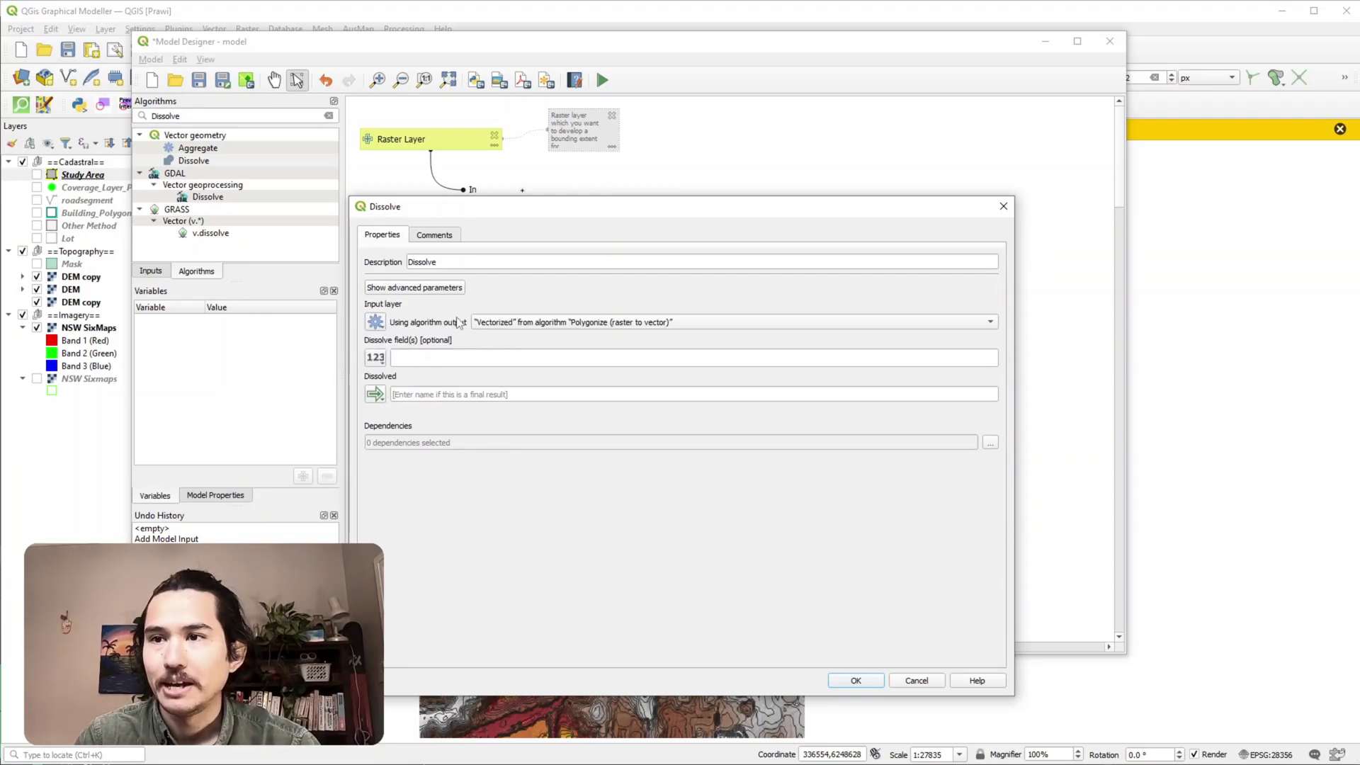
{"action": "left_click_drag", "start_coordinate": [518, 216], "coordinate": [524, 262]}
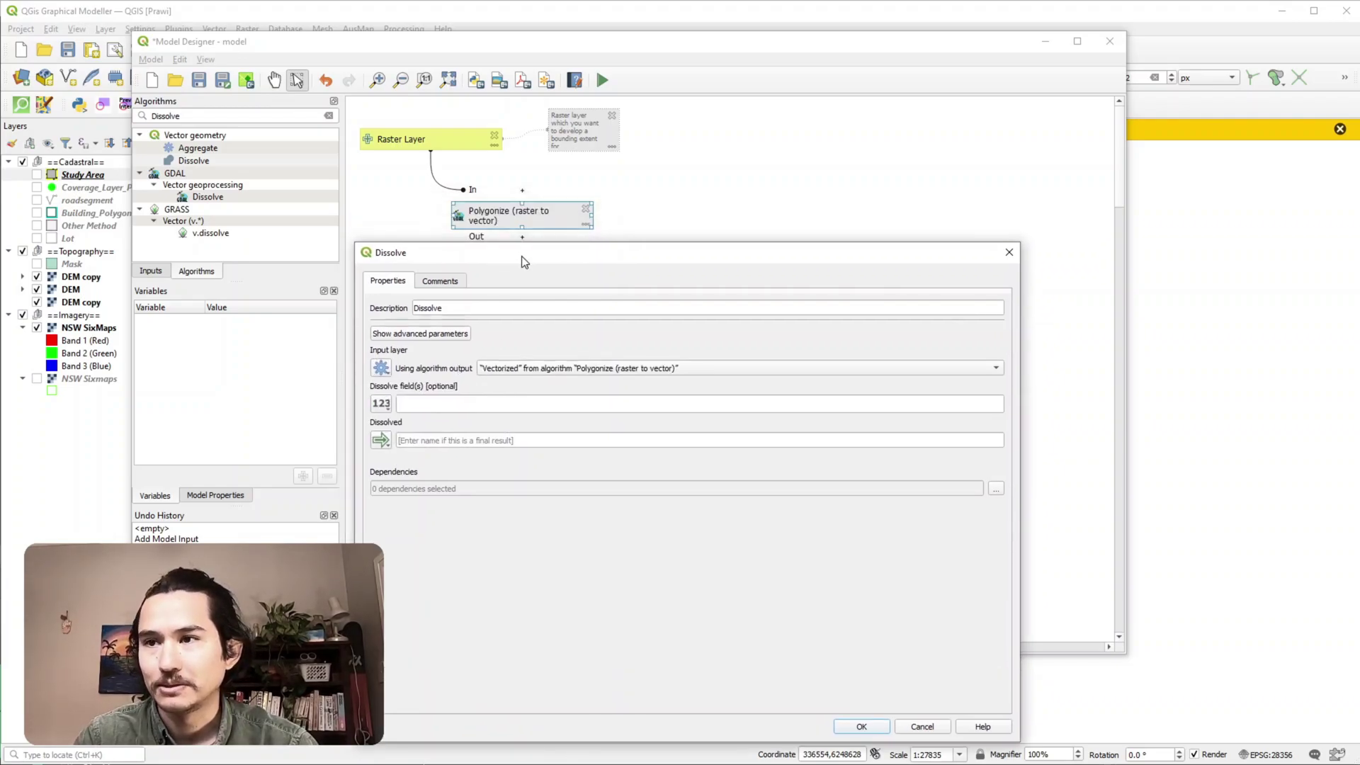
{"action": "left_click", "coordinate": [624, 368]}
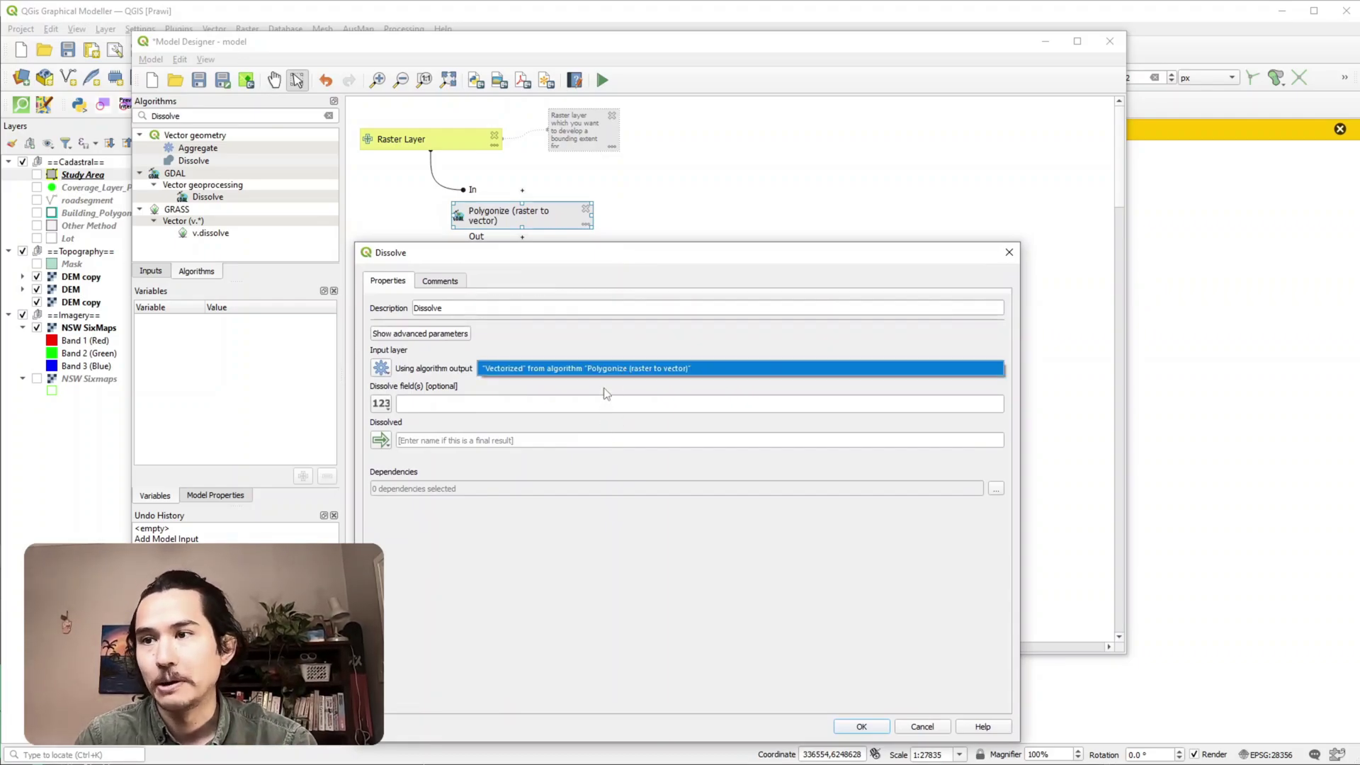
{"action": "left_click", "coordinate": [606, 394]}
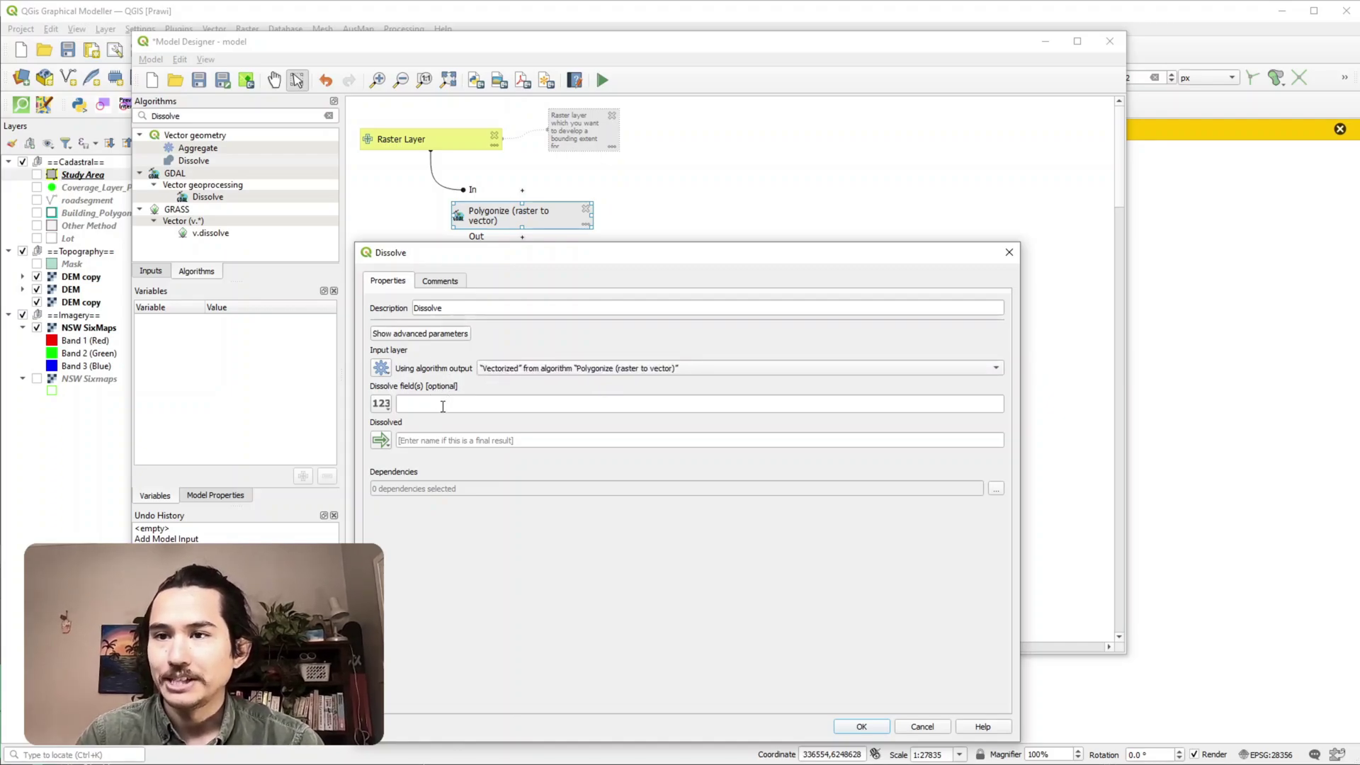
{"action": "left_click", "coordinate": [435, 438]}
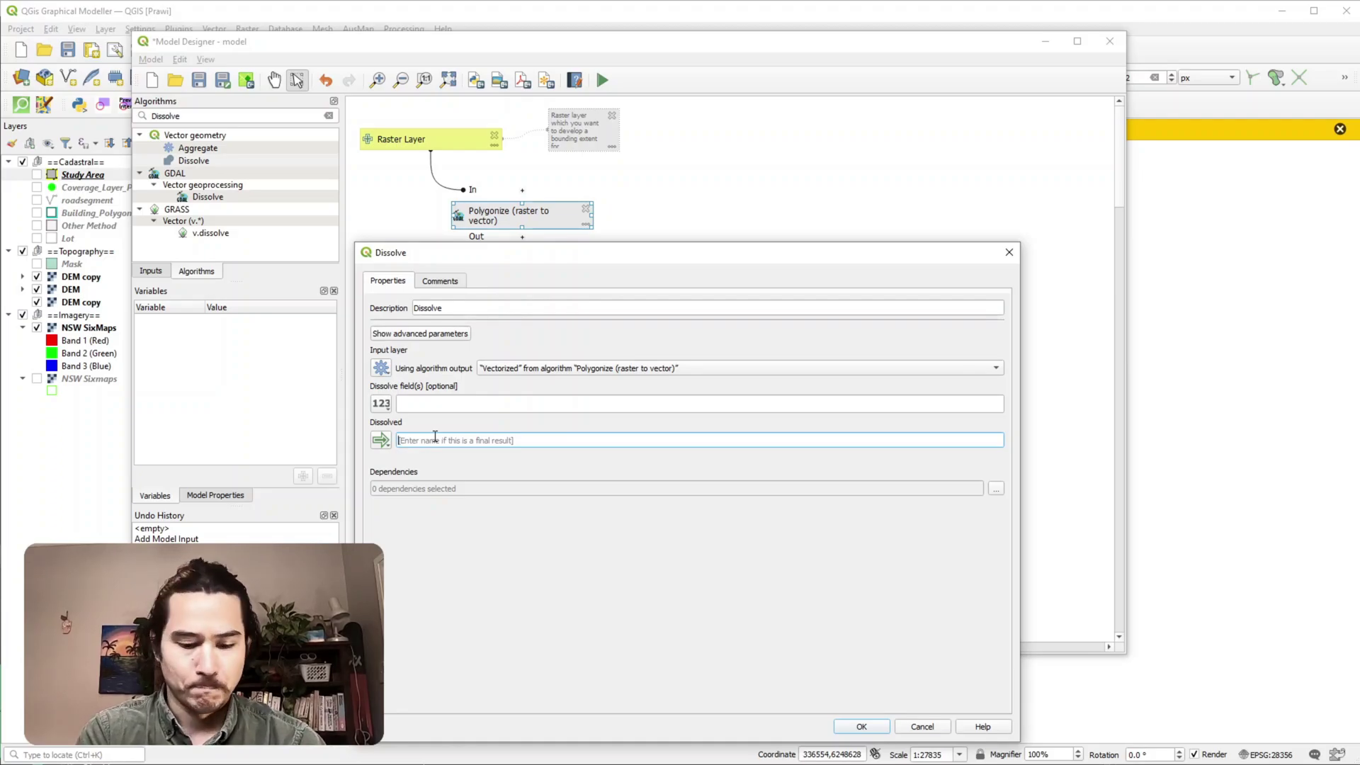
{"action": "type", "text": "Raster"}
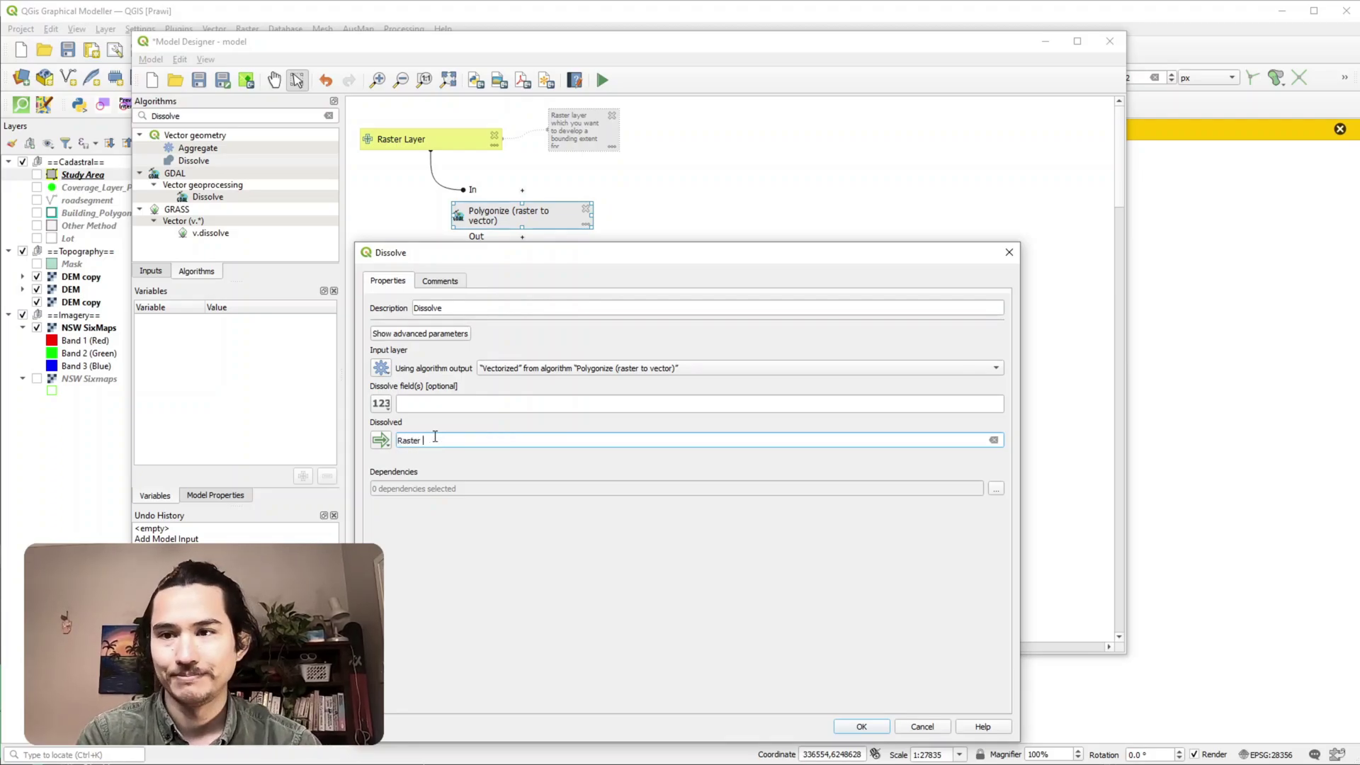
{"action": "type", "text": " E"}
{"action": "type", "text": "xtent"}
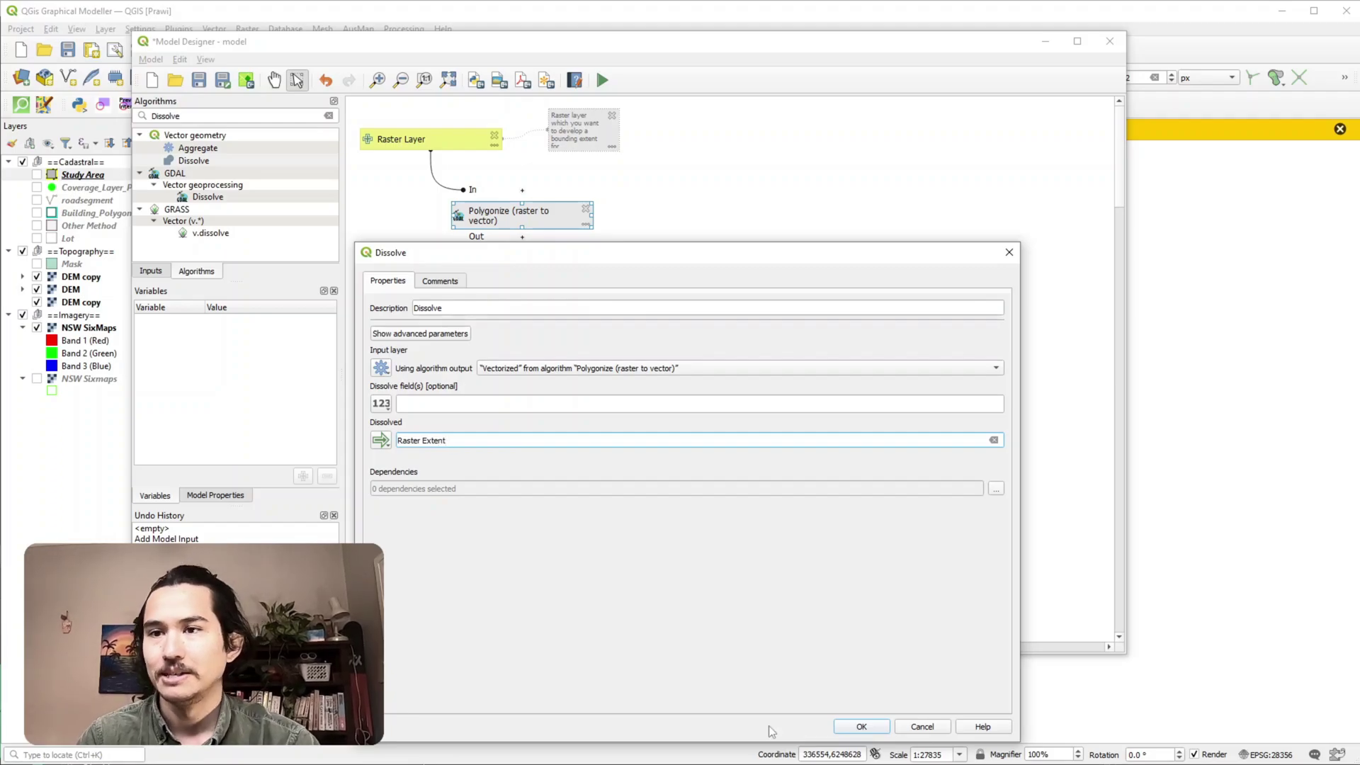
{"action": "left_click", "coordinate": [860, 726]}
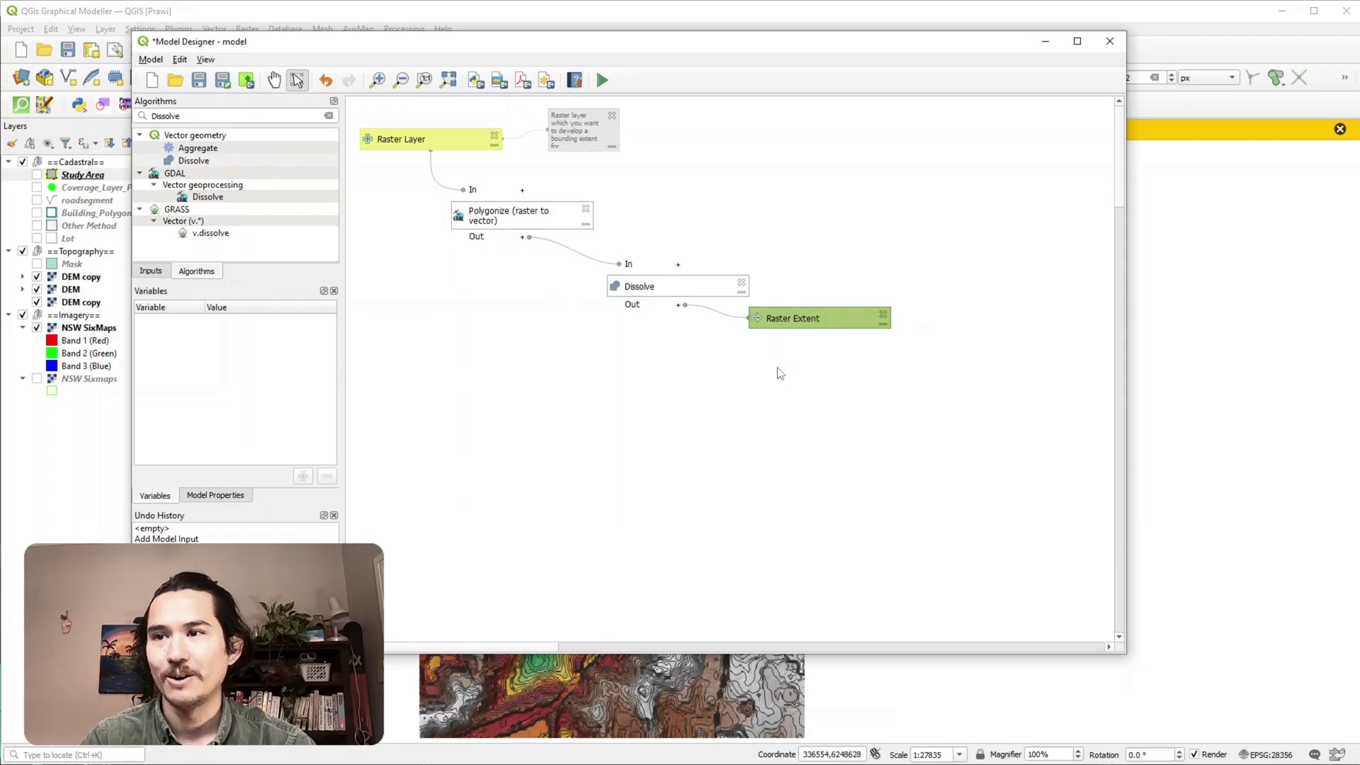
Save the model to RasterBoundary.model3, replacing the existing file.
{"action": "left_click", "coordinate": [247, 84]}
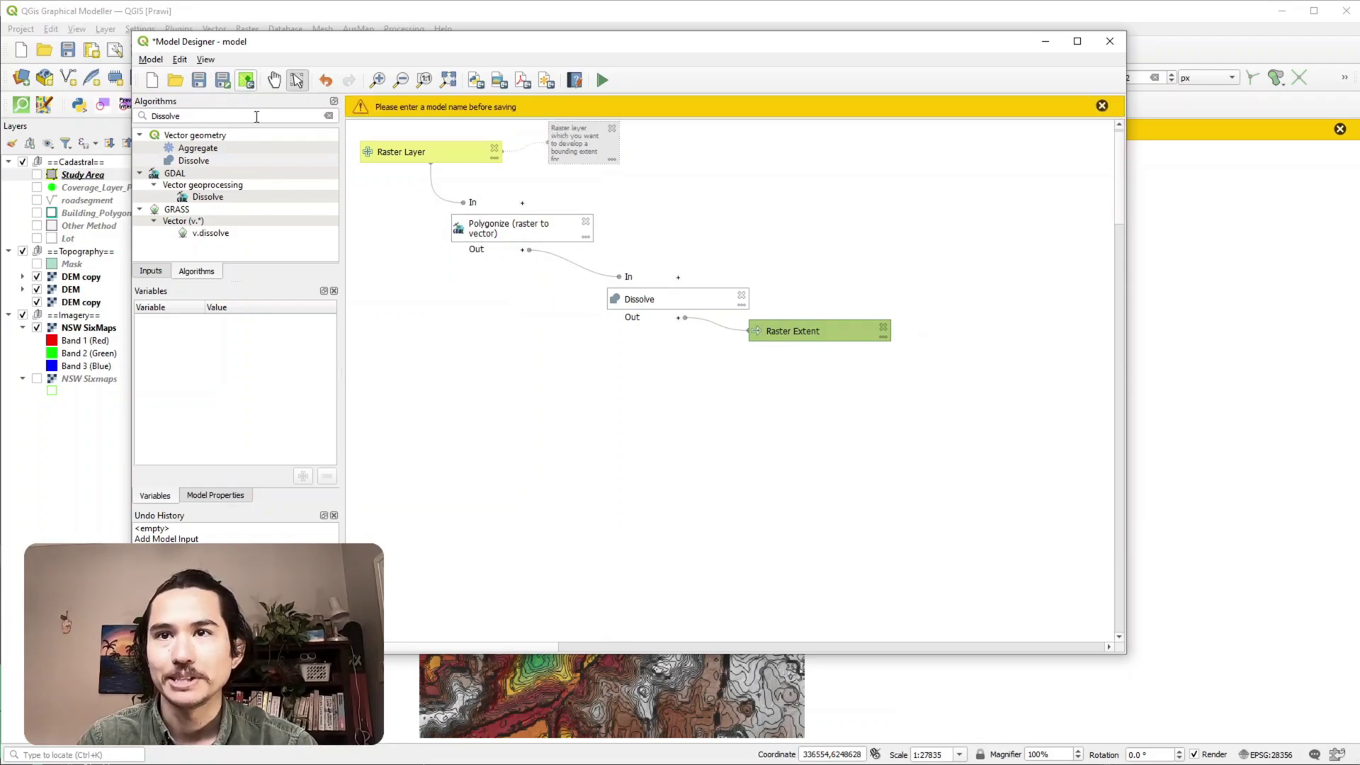
{"action": "left_click", "coordinate": [208, 83]}
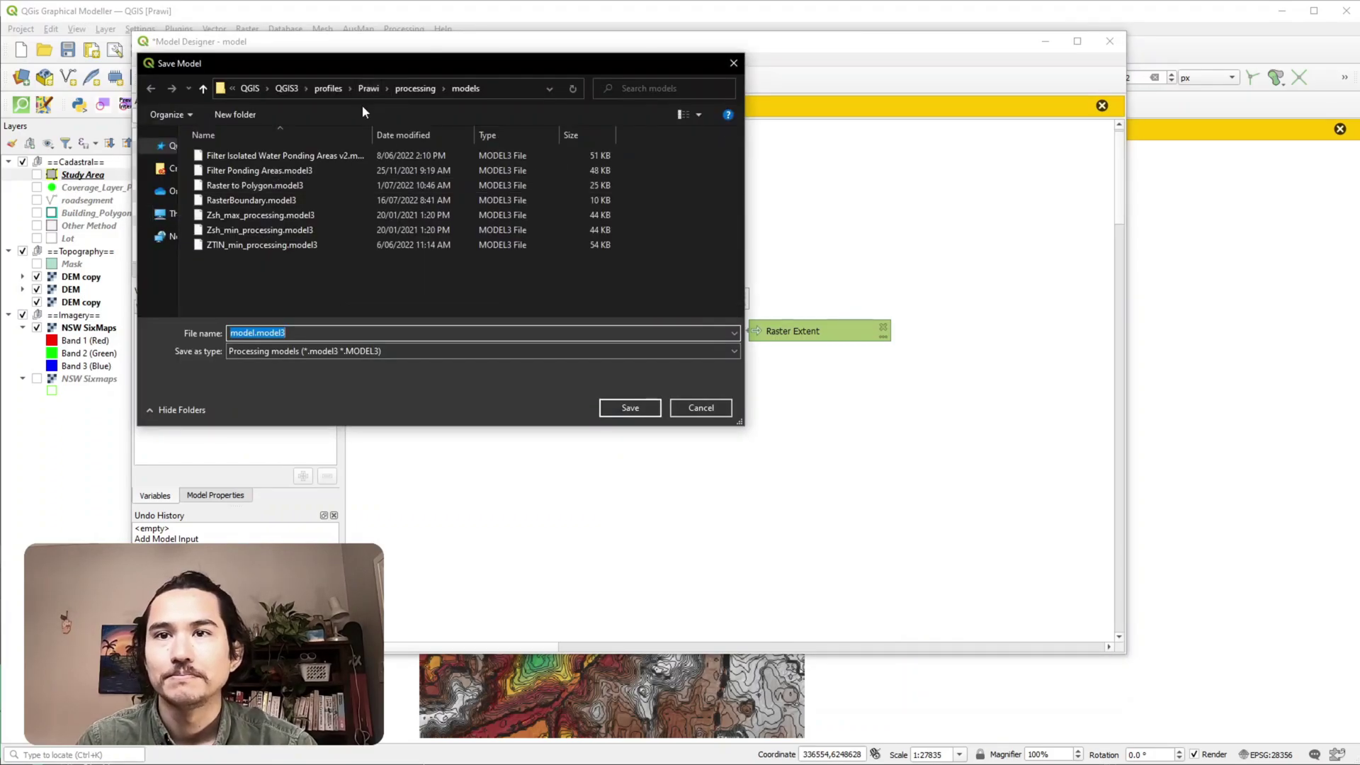
{"action": "left_click", "coordinate": [273, 200]}
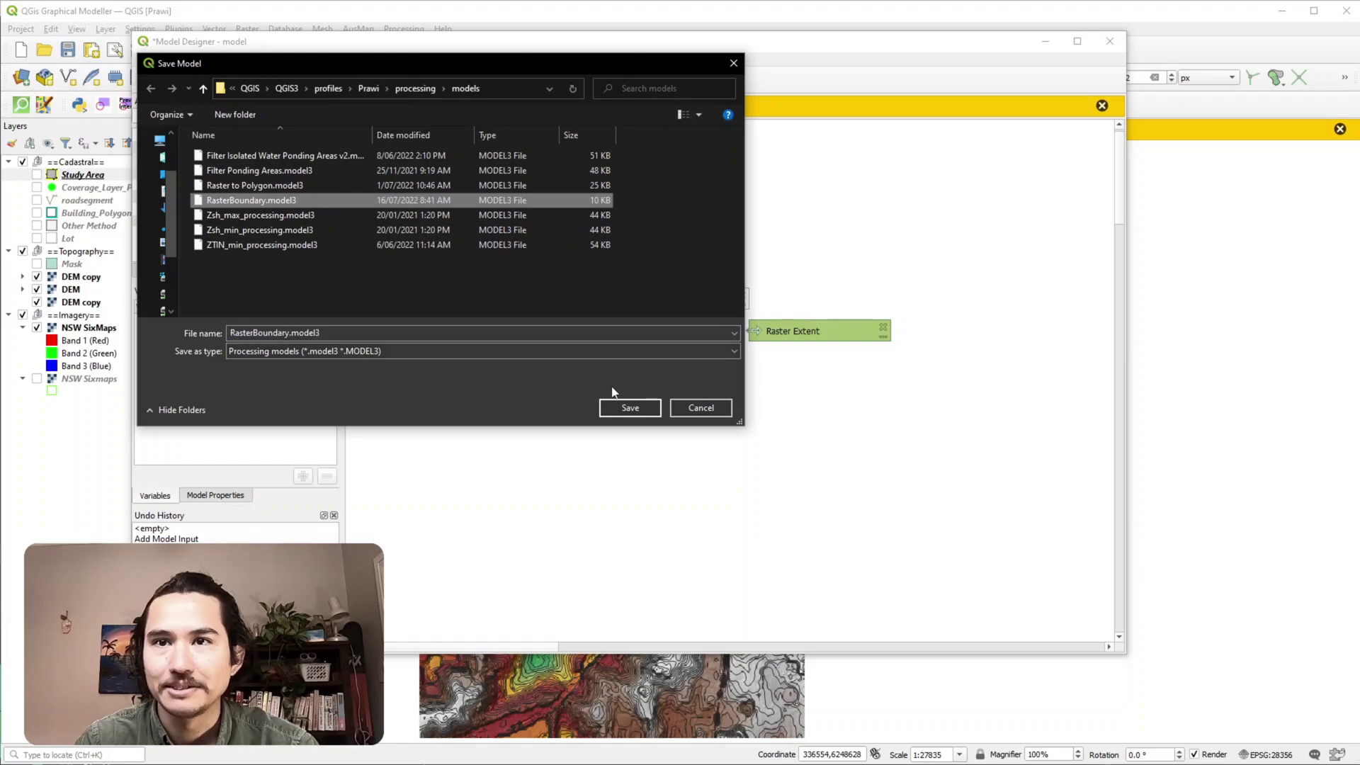
{"action": "left_click", "coordinate": [626, 408]}
{"action": "left_click", "coordinate": [723, 419]}
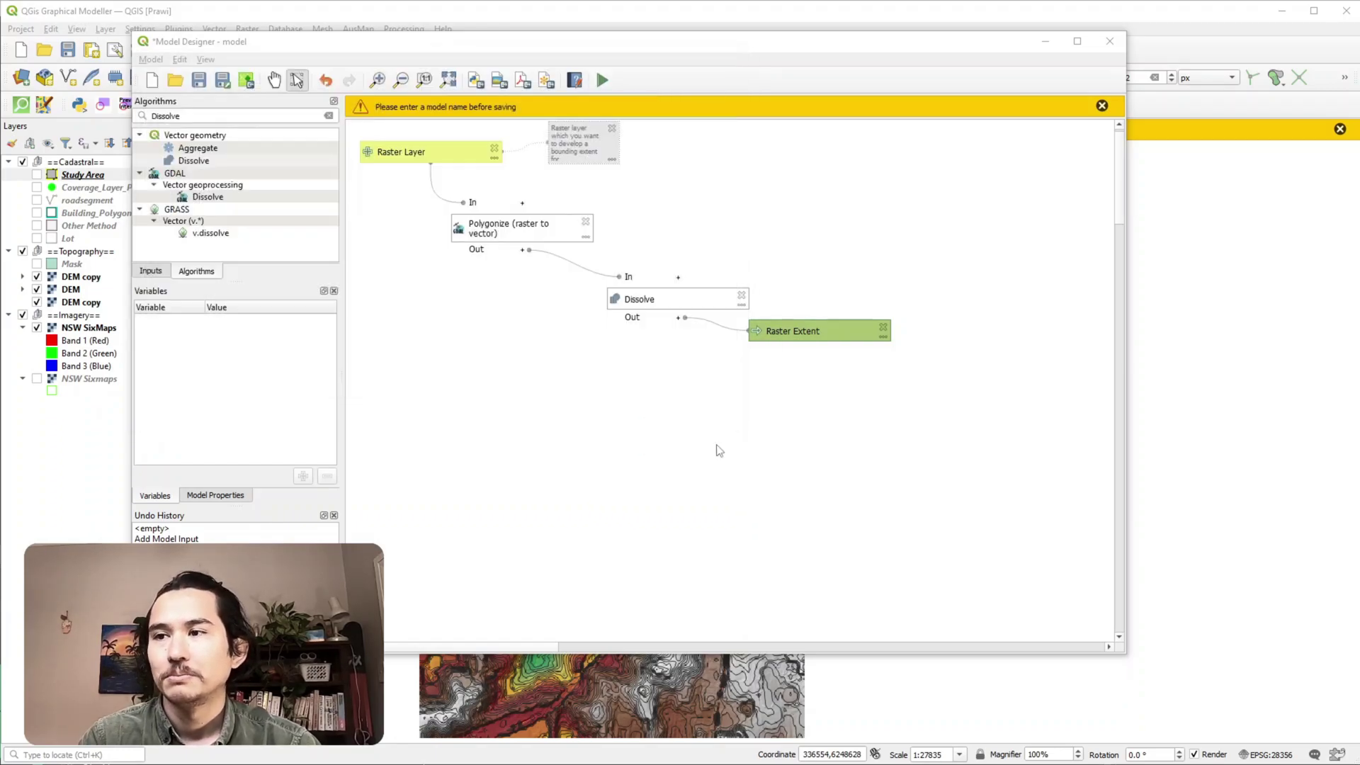
Also save the model inside the current project and close the Model Designer.
{"action": "left_click", "coordinate": [1102, 105]}
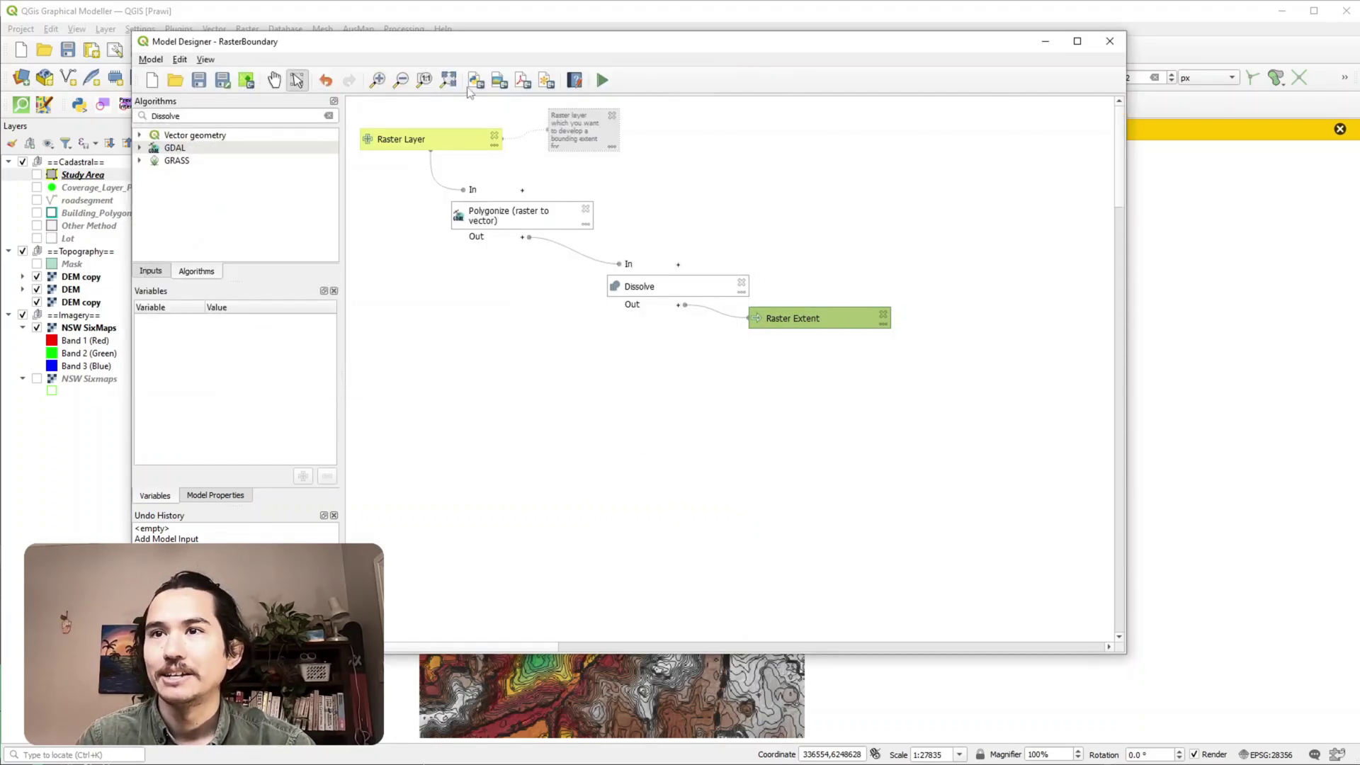
{"action": "left_click", "coordinate": [245, 82]}
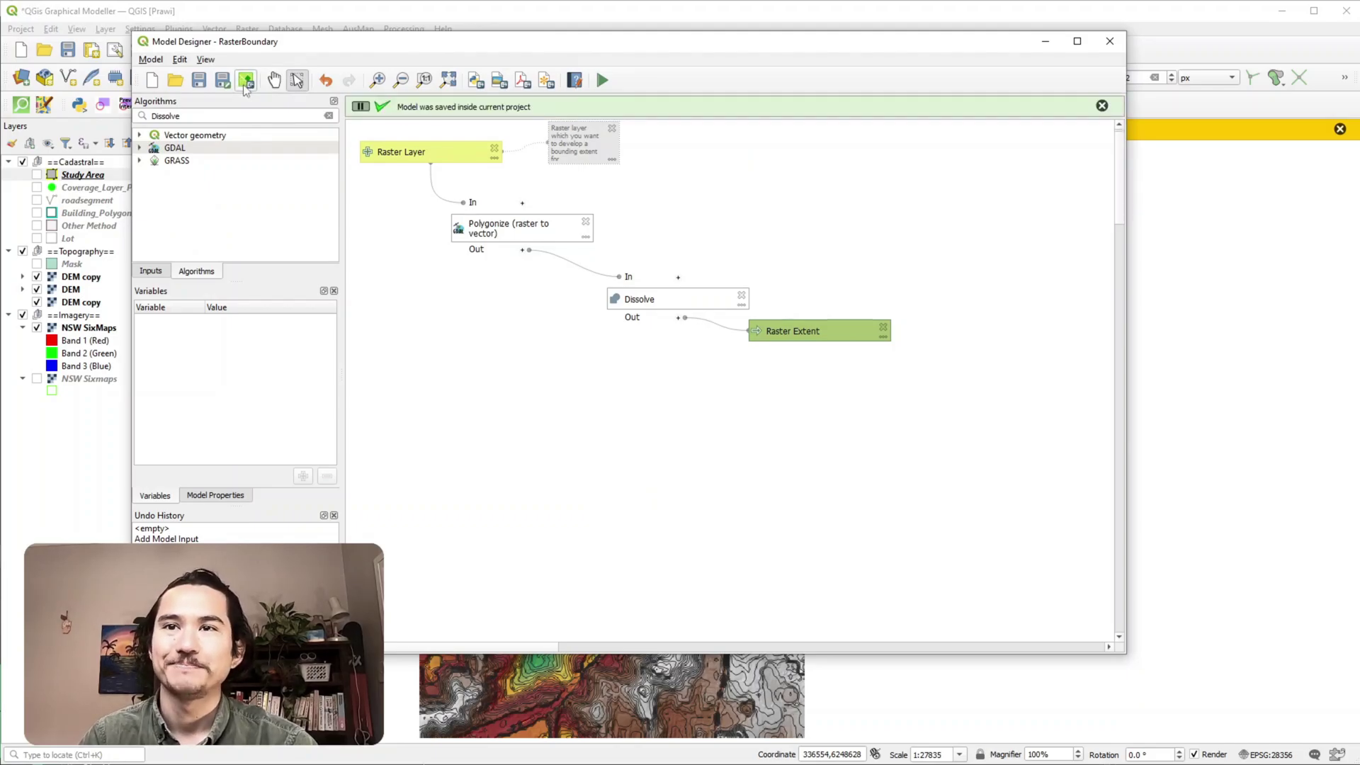
{"action": "left_click", "coordinate": [1110, 41]}
{"action": "left_click", "coordinate": [403, 28]}
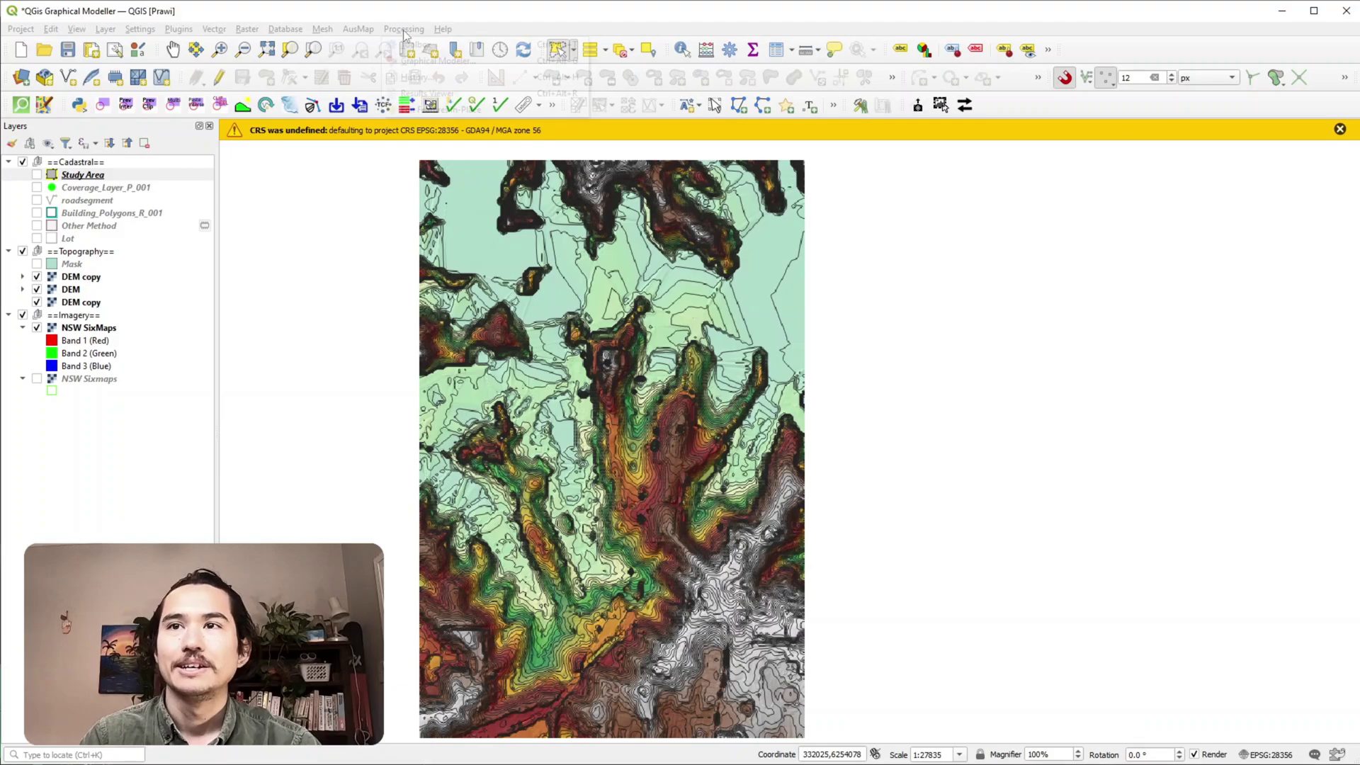
Show the Processing Toolbox, expand Models and select RasterBoundary, dismissing the model actions menu.
{"action": "left_click", "coordinate": [418, 44]}
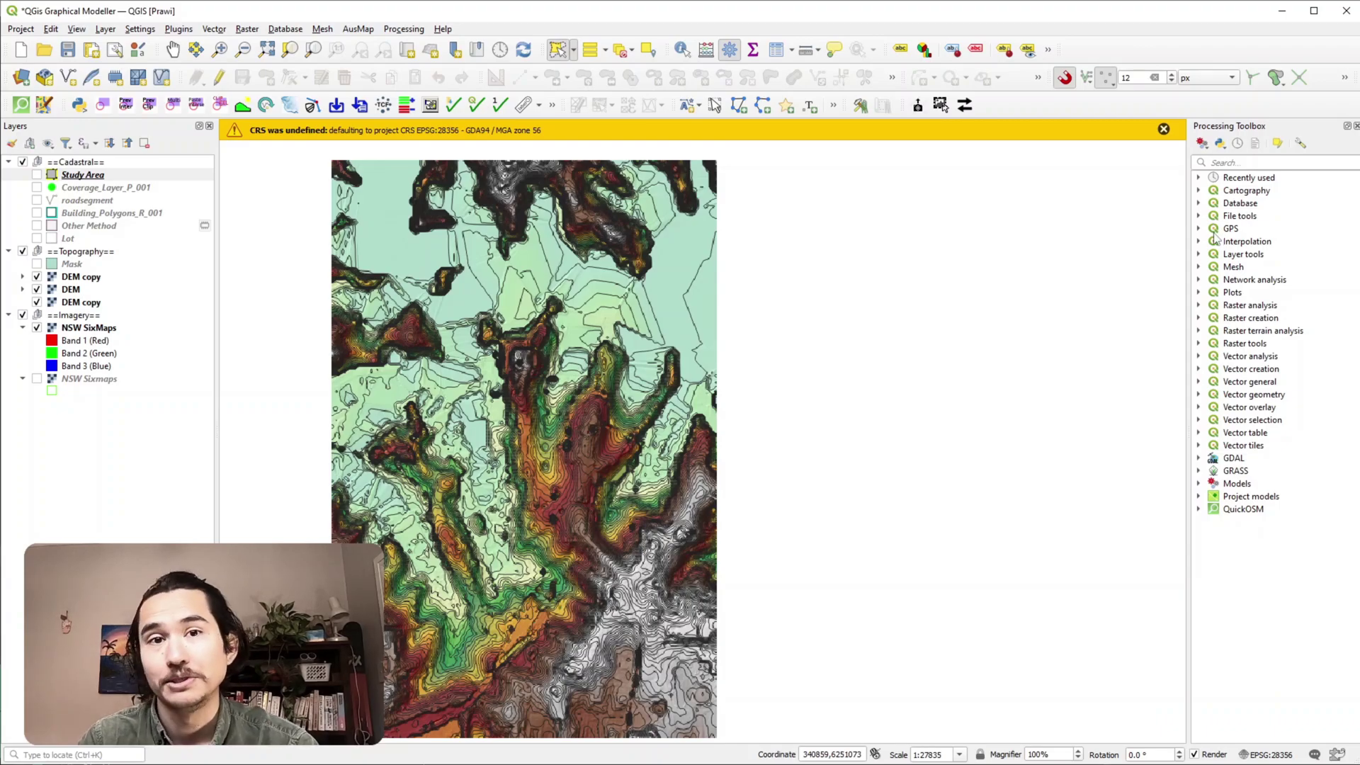
{"action": "left_click", "coordinate": [1197, 483]}
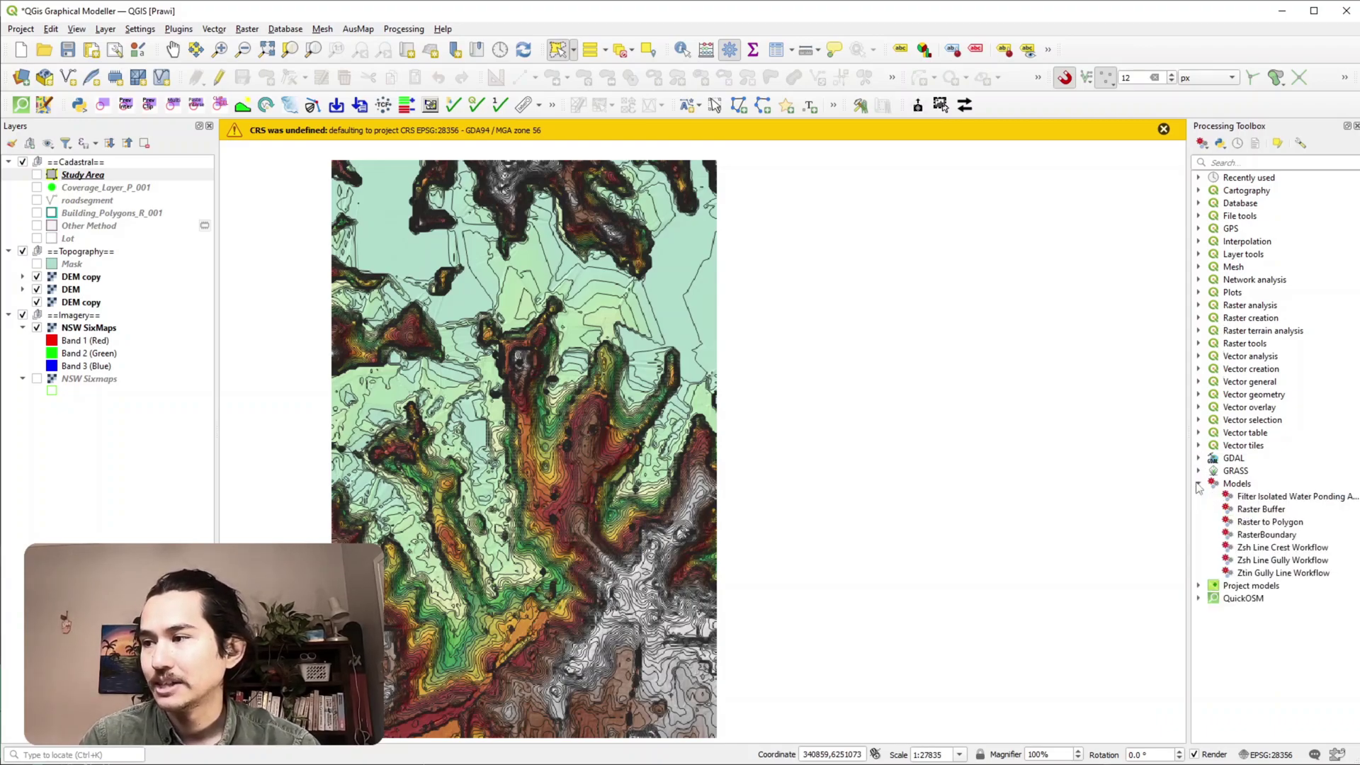
{"action": "left_click", "coordinate": [1261, 536]}
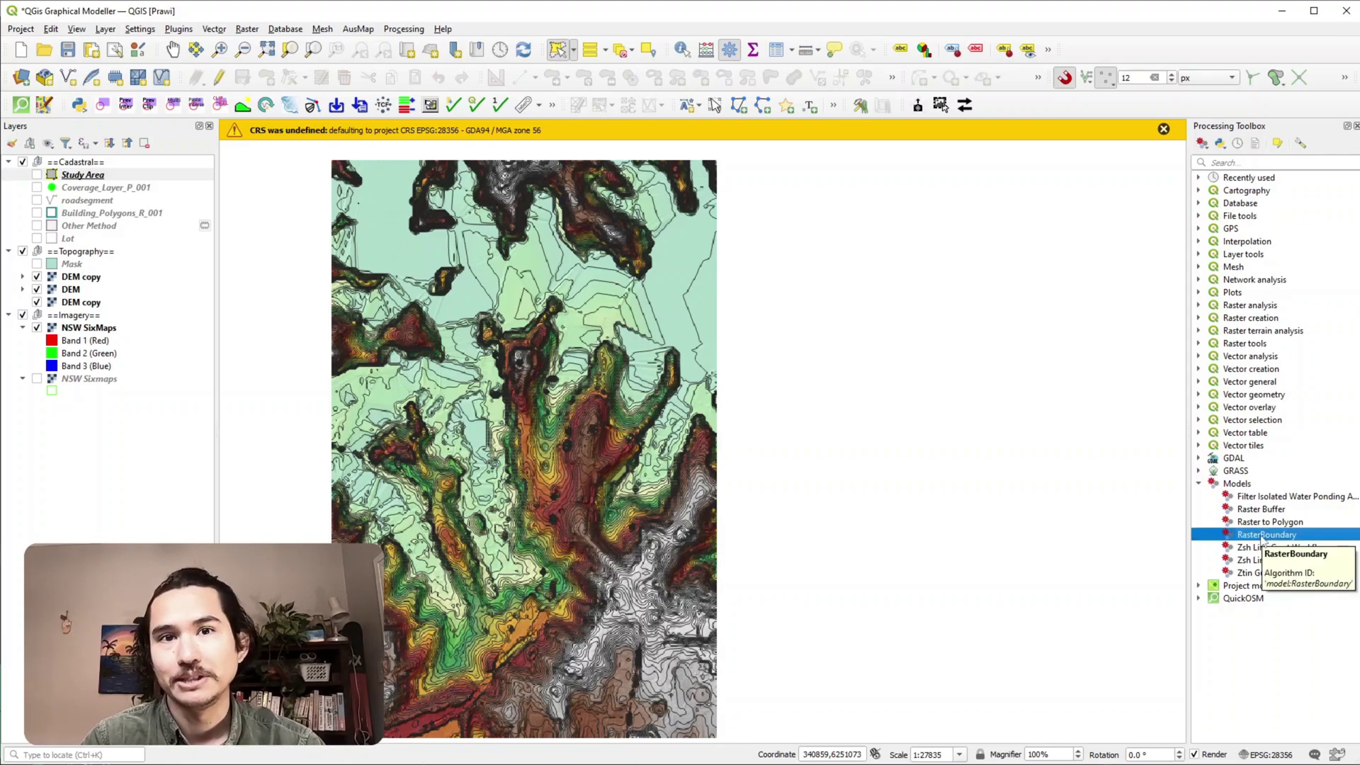
{"action": "left_click", "coordinate": [1202, 144]}
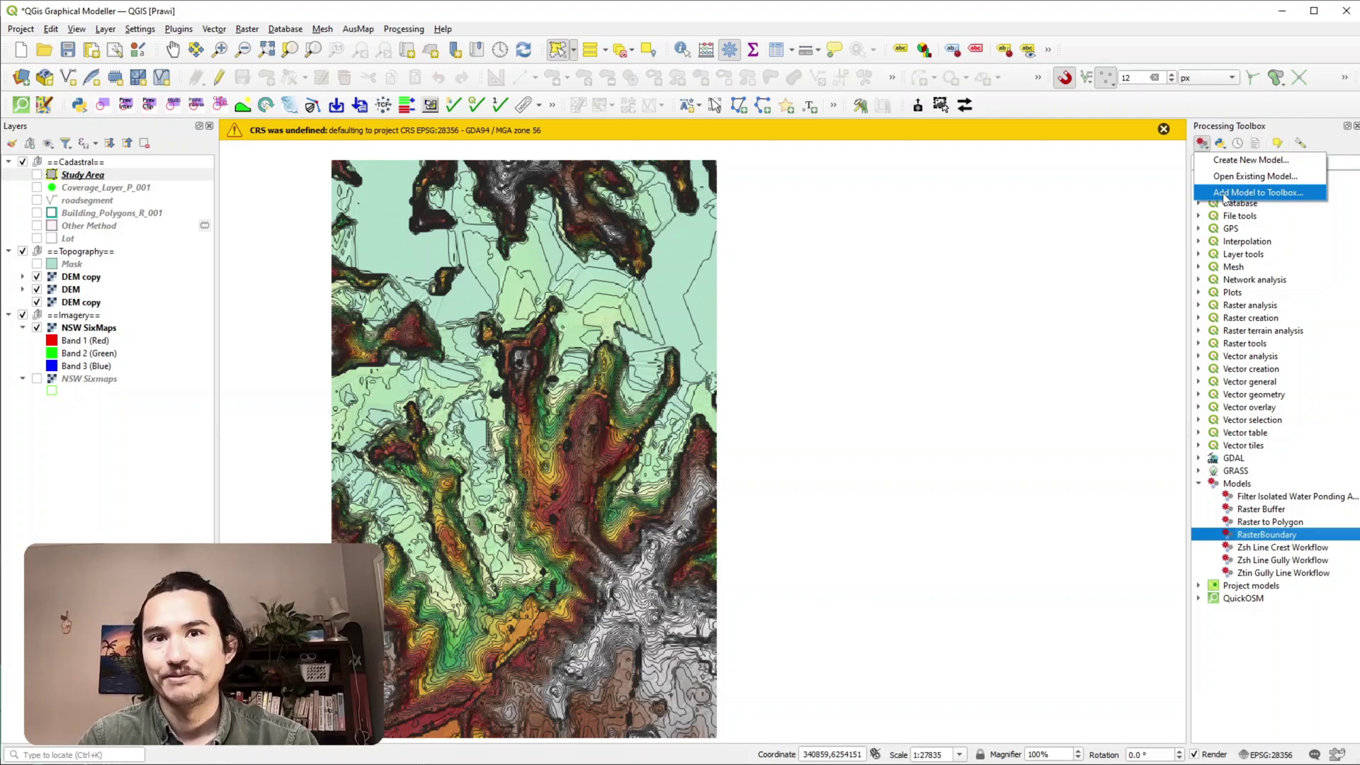
{"action": "left_click", "coordinate": [1269, 640]}
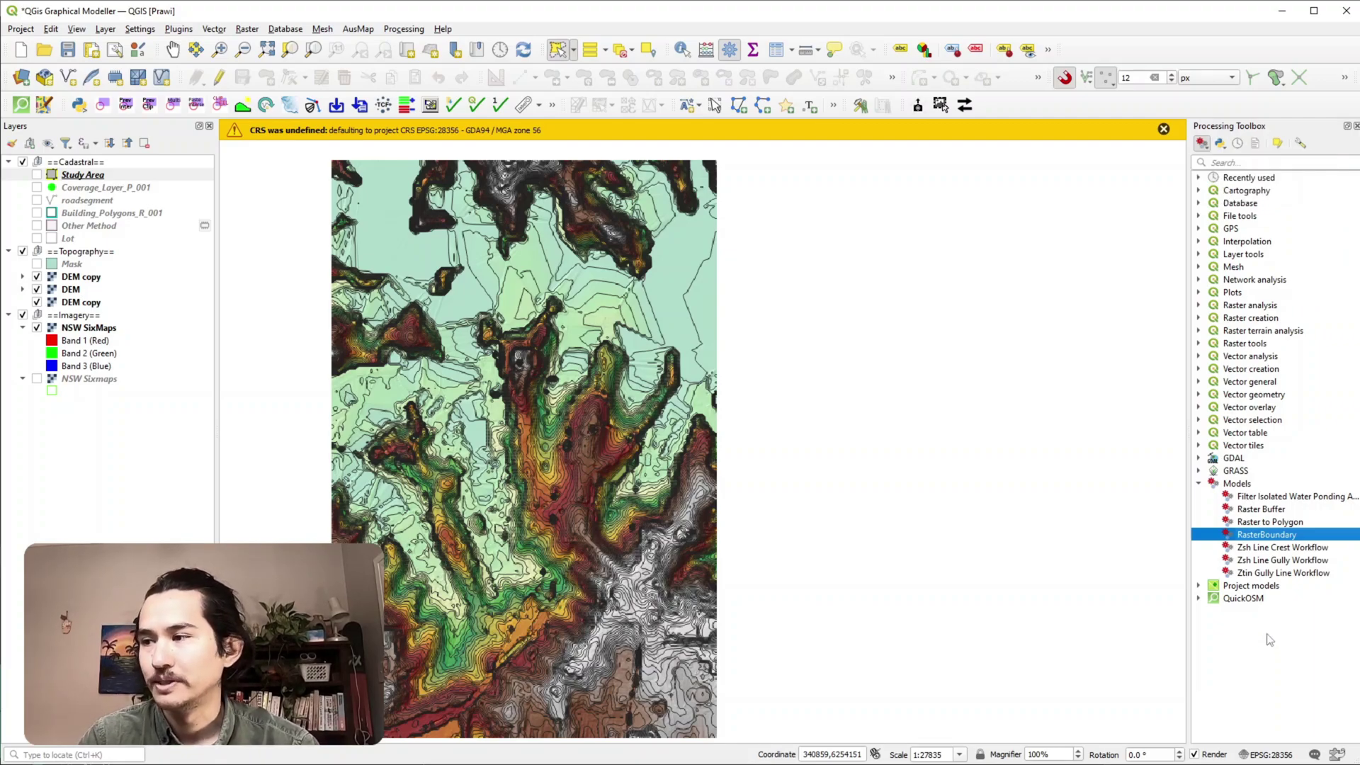
Run the RasterBoundary model with DEM copy as the input raster layer.
{"action": "double_click", "coordinate": [1261, 535]}
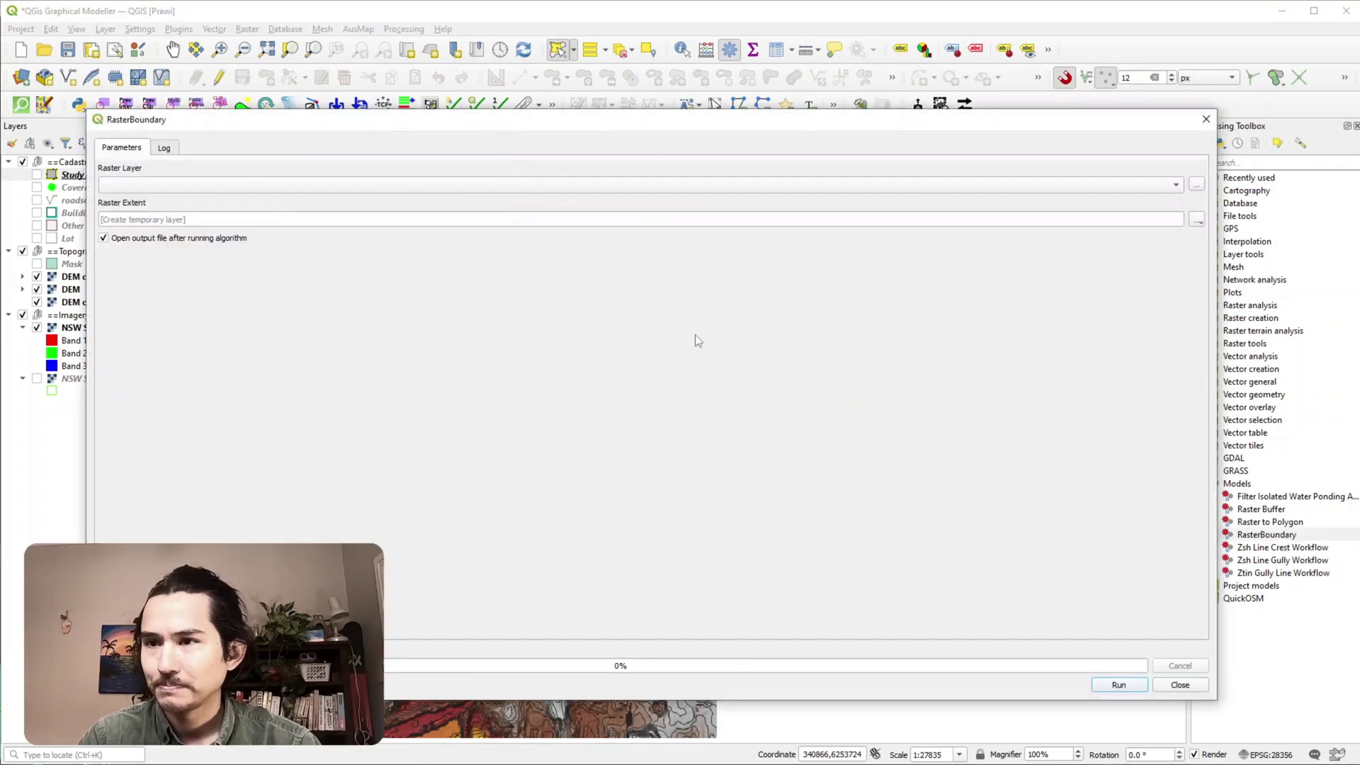
{"action": "left_click", "coordinate": [183, 184]}
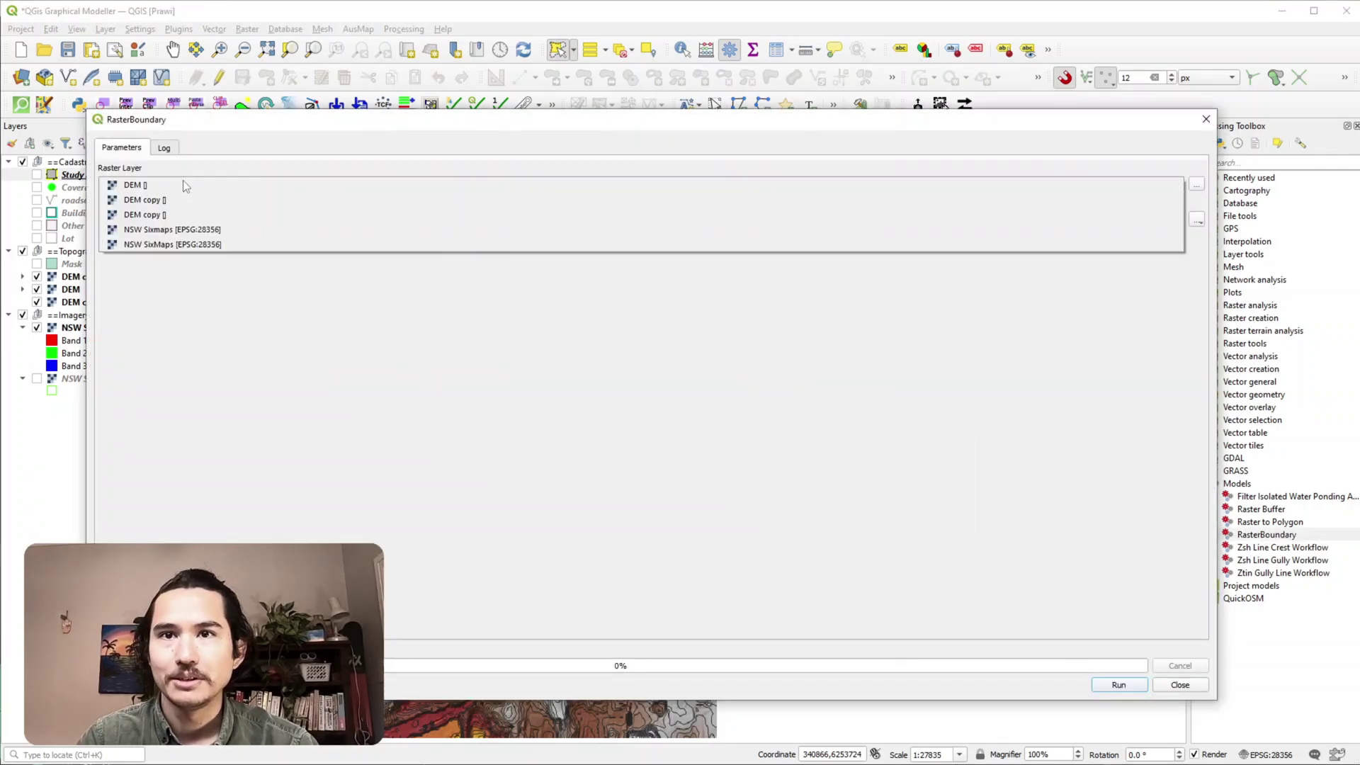
{"action": "key", "text": "Escape"}
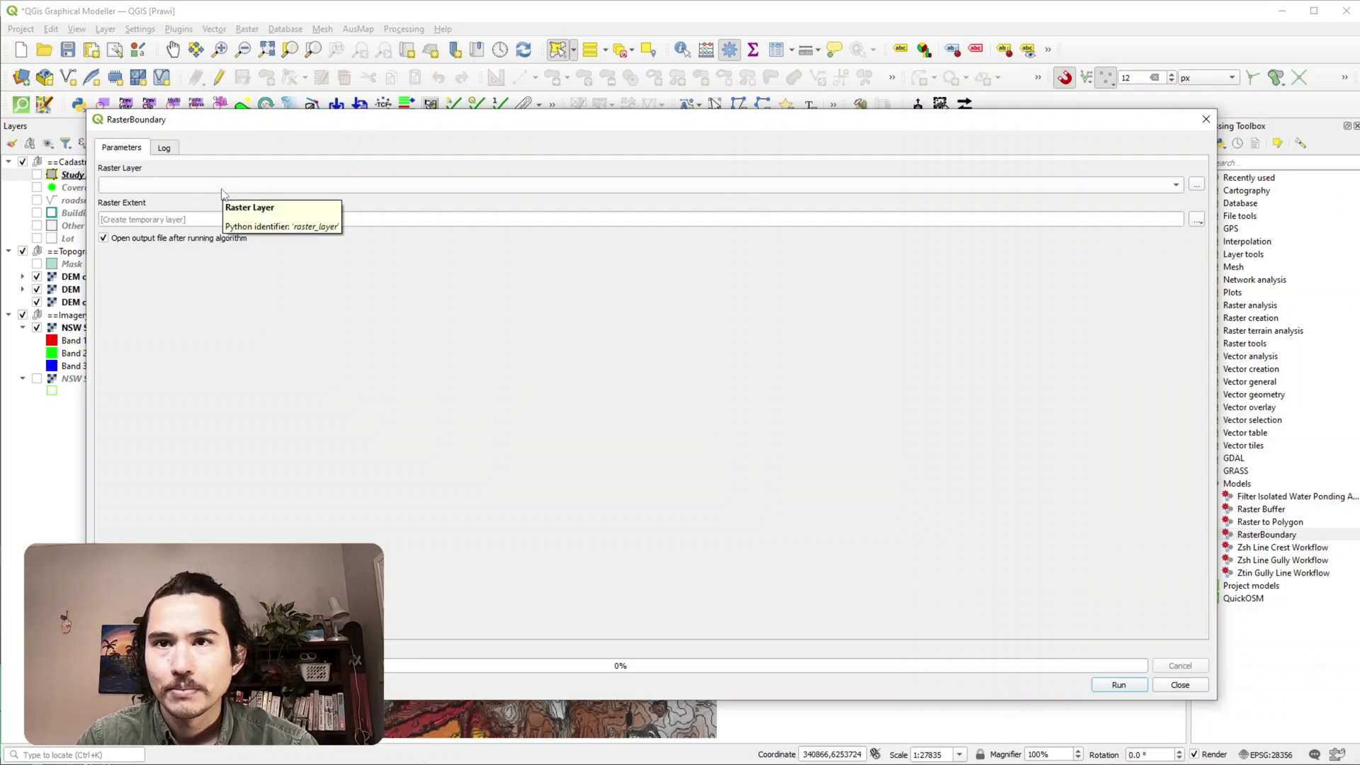
{"action": "left_click", "coordinate": [222, 185]}
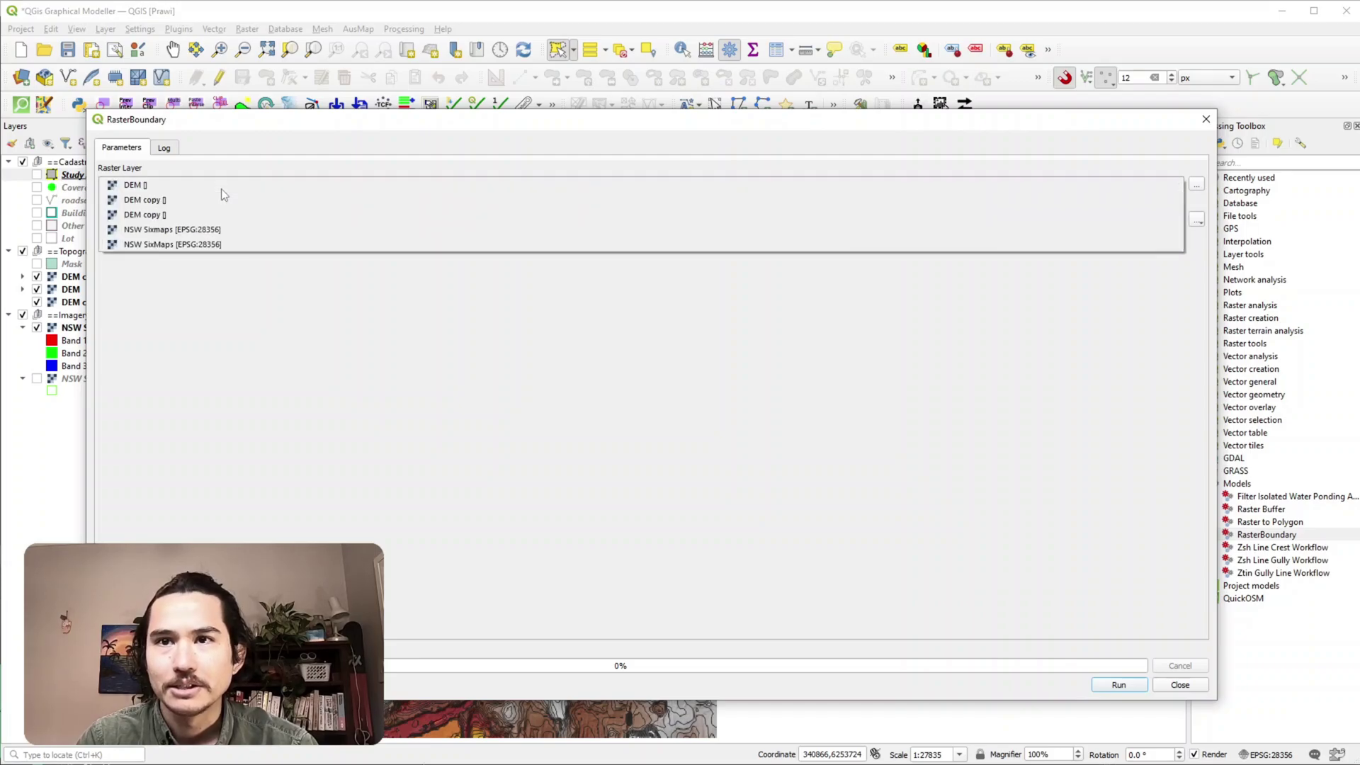
{"action": "left_click", "coordinate": [152, 201]}
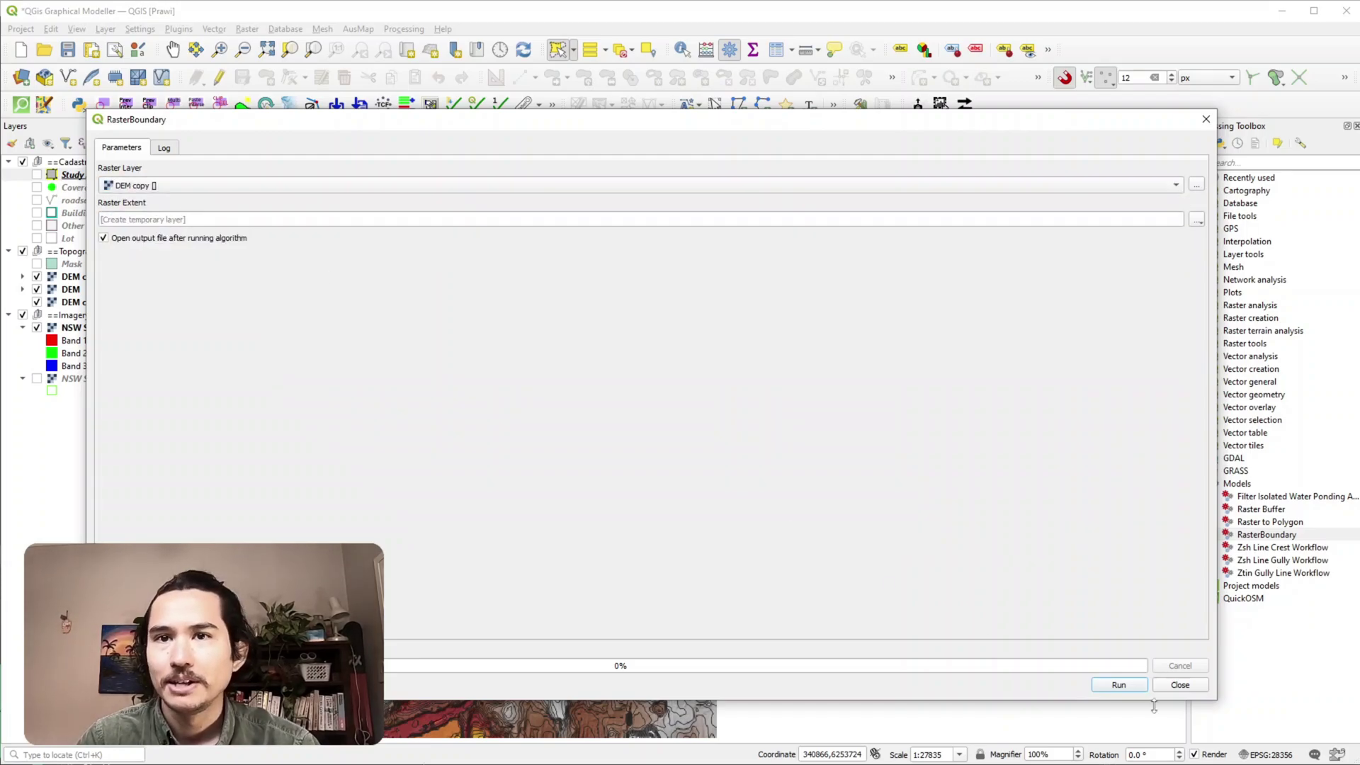
{"action": "left_click", "coordinate": [1123, 685]}
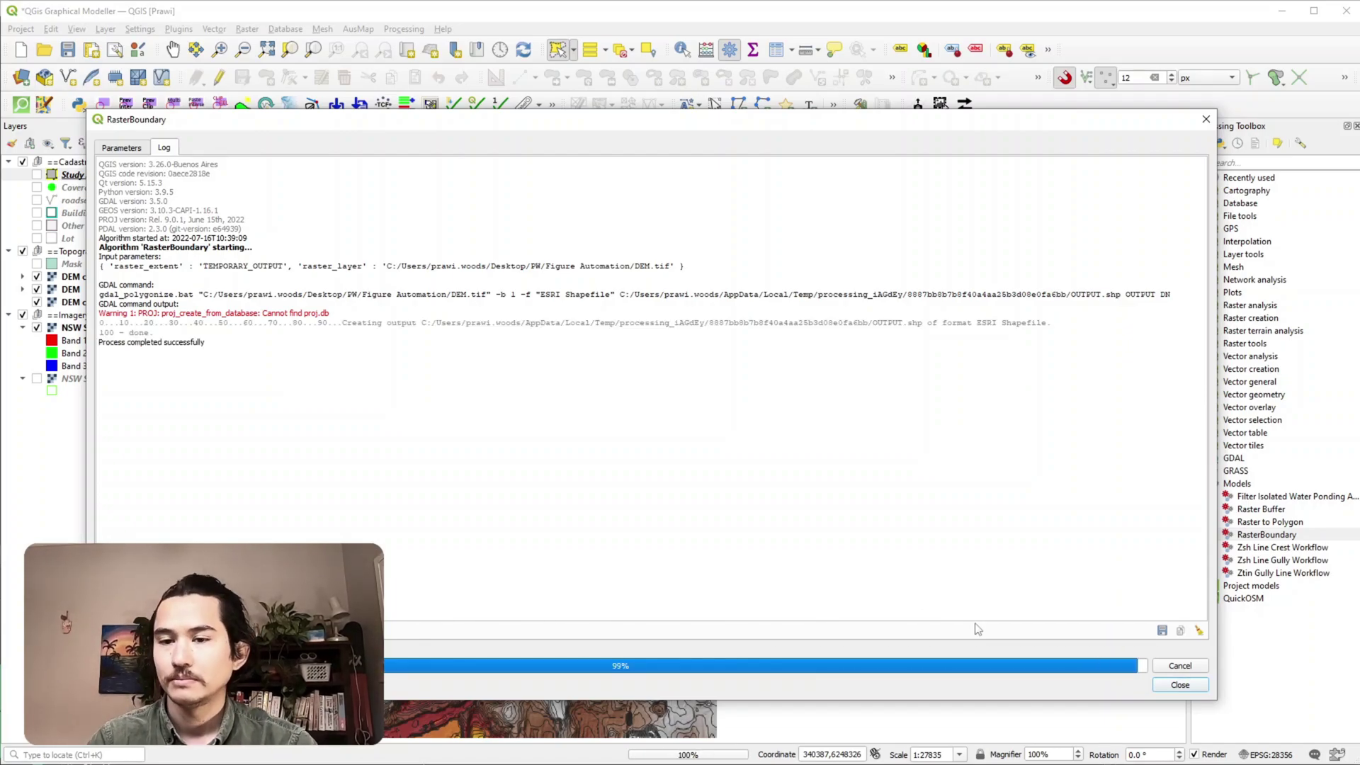
Close the run dialog and toggle Raster Extent off and on to compare with the DEM.
{"action": "left_click", "coordinate": [1180, 685]}
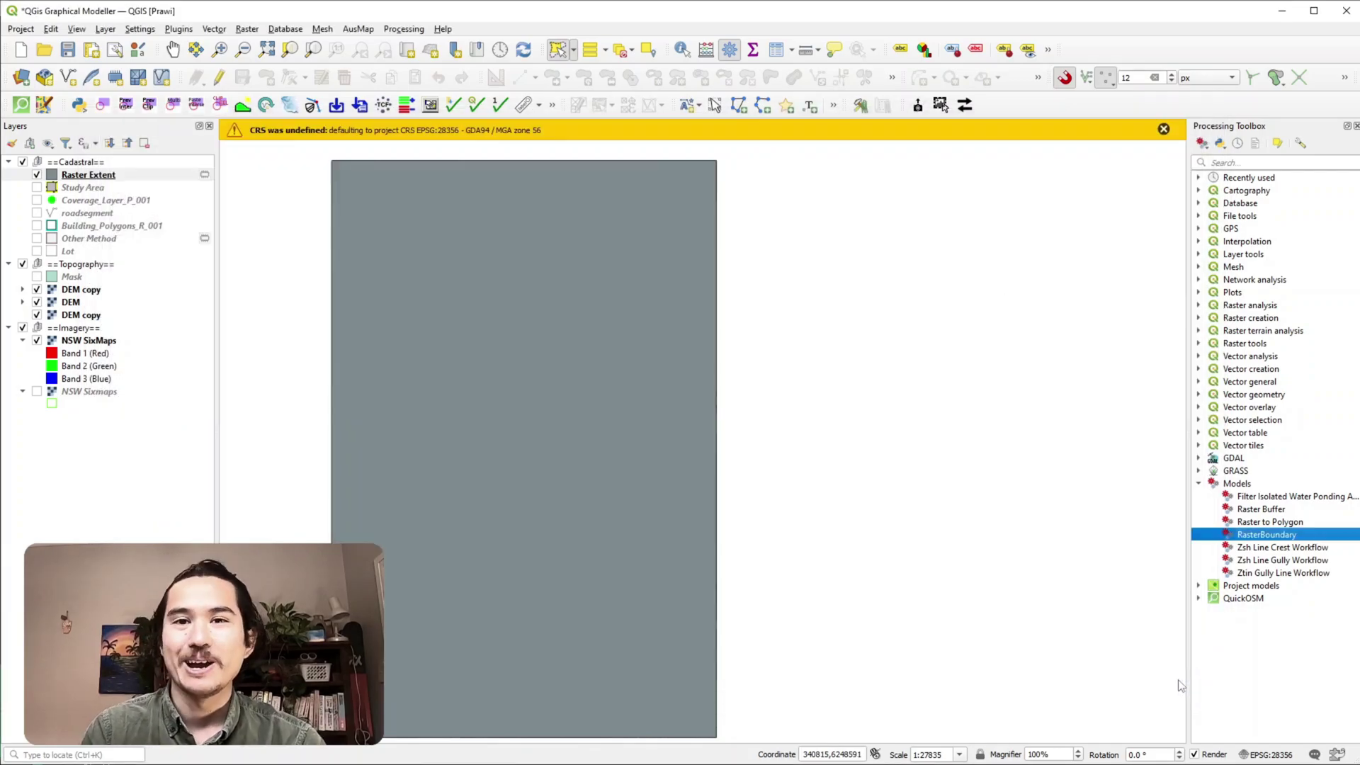
{"action": "left_click", "coordinate": [109, 177]}
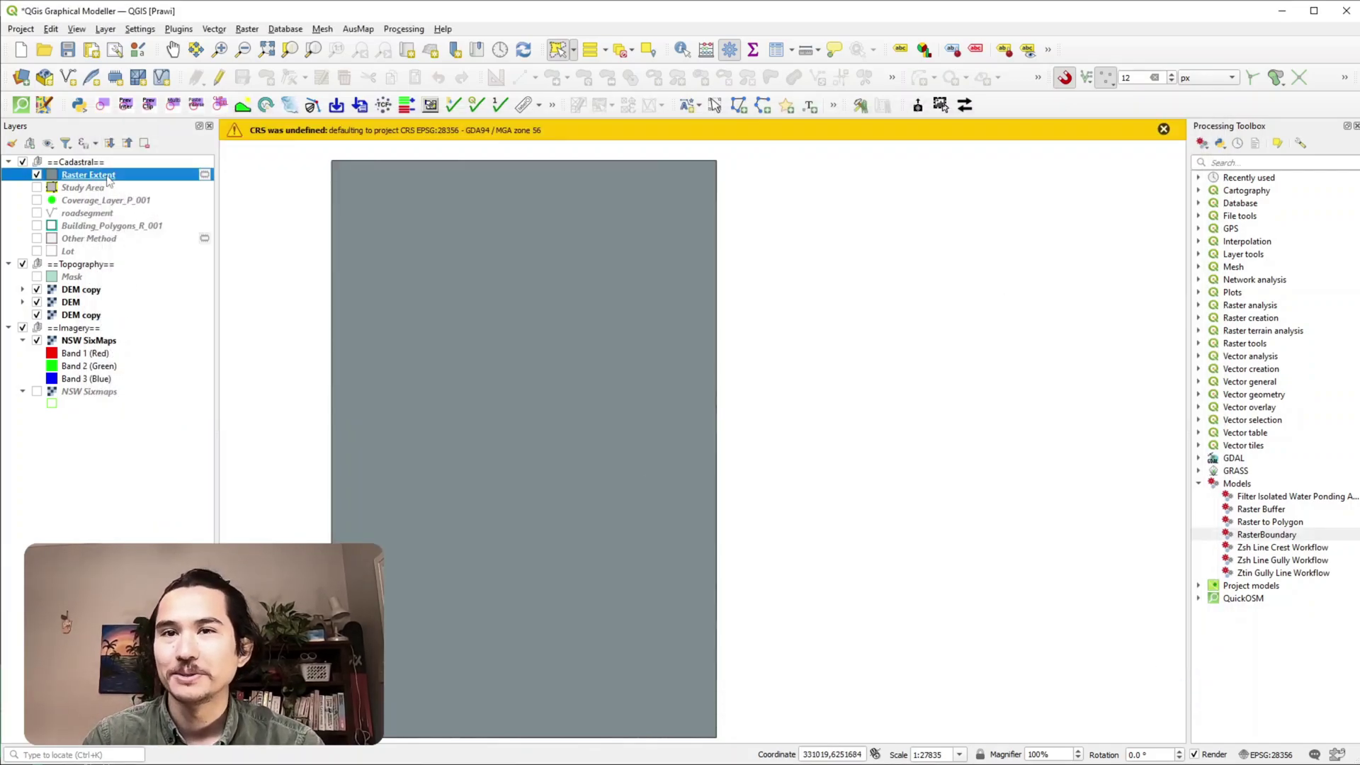
{"action": "key", "text": "space"}
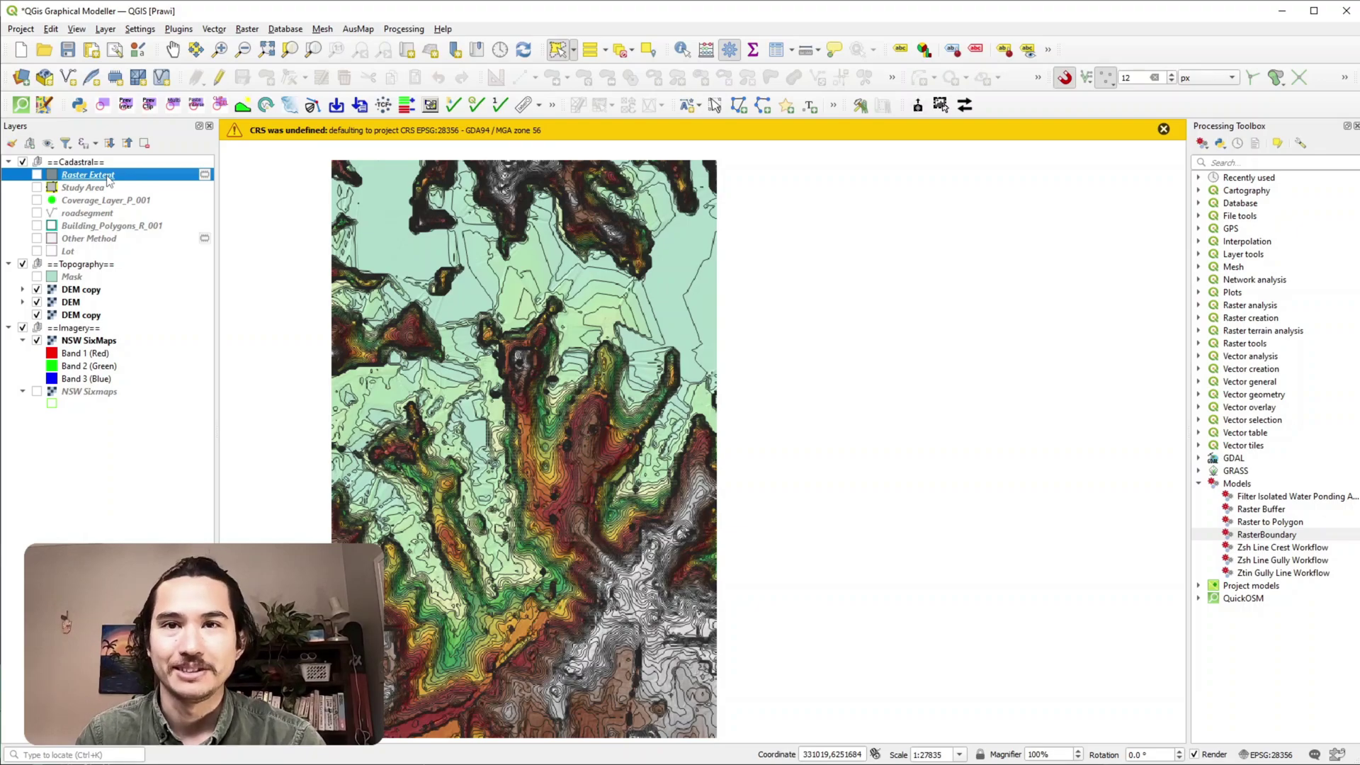
{"action": "key", "text": "space"}
Leave only the Raster Extent layer selected in the Layers panel.
{"action": "left_click", "coordinate": [90, 188]}
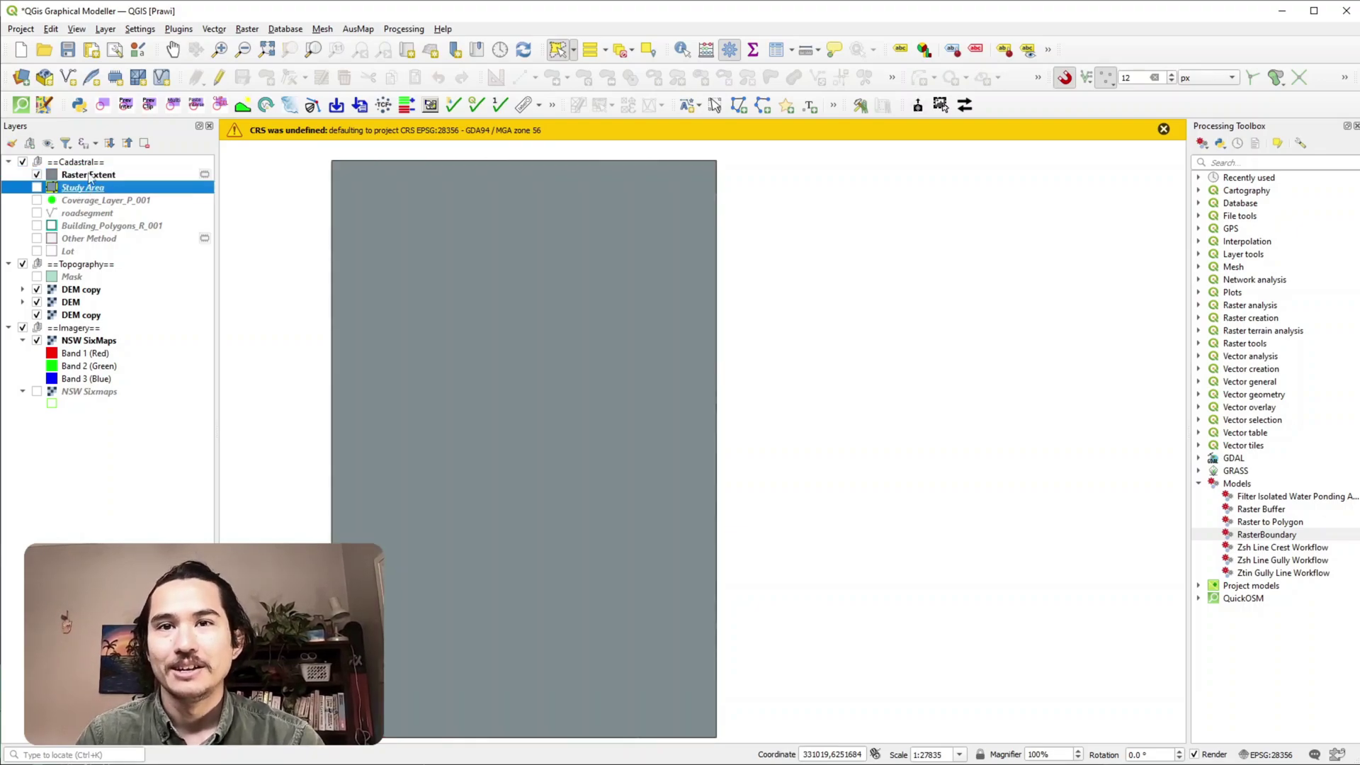
{"action": "left_click", "coordinate": [90, 177], "text": "shift"}
{"action": "left_click", "coordinate": [90, 178]}
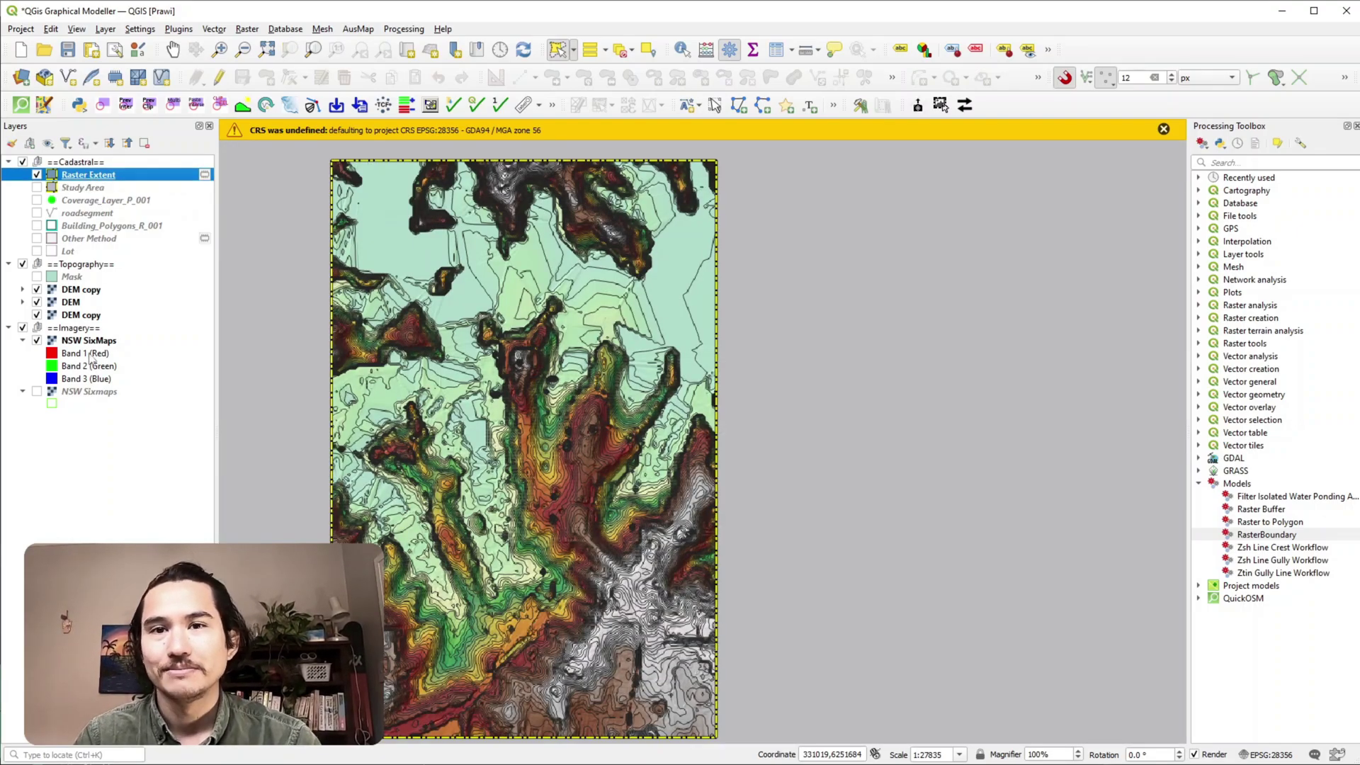